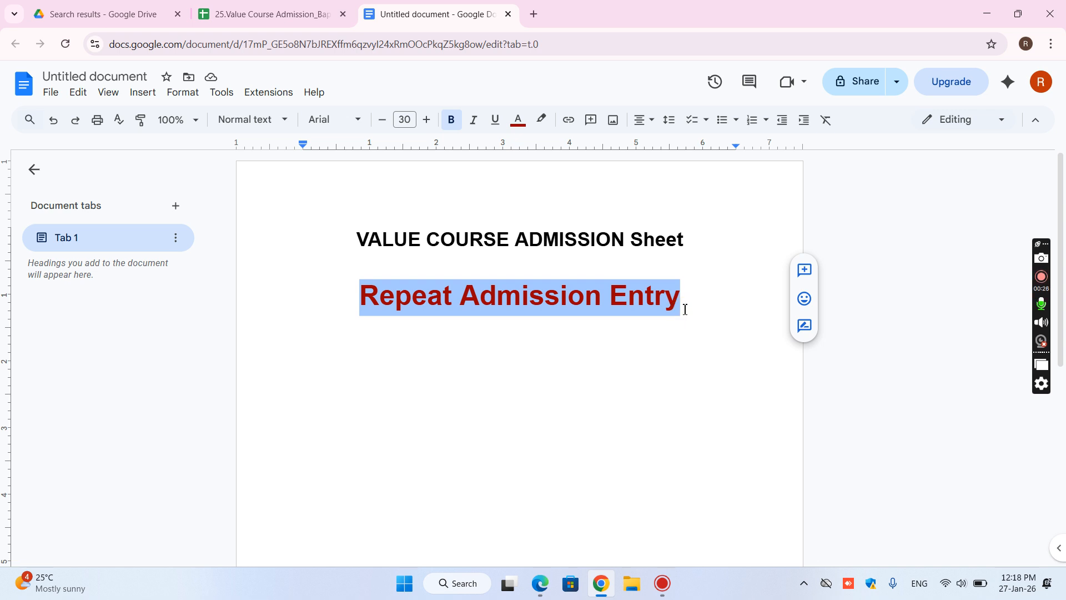
- Switch to the Value Course Admission spreadsheet and enter 1 as the No.of Admsn under Repeat Admsn - MB in row 3
{"action": "left_click", "coordinate": [264, 13]}
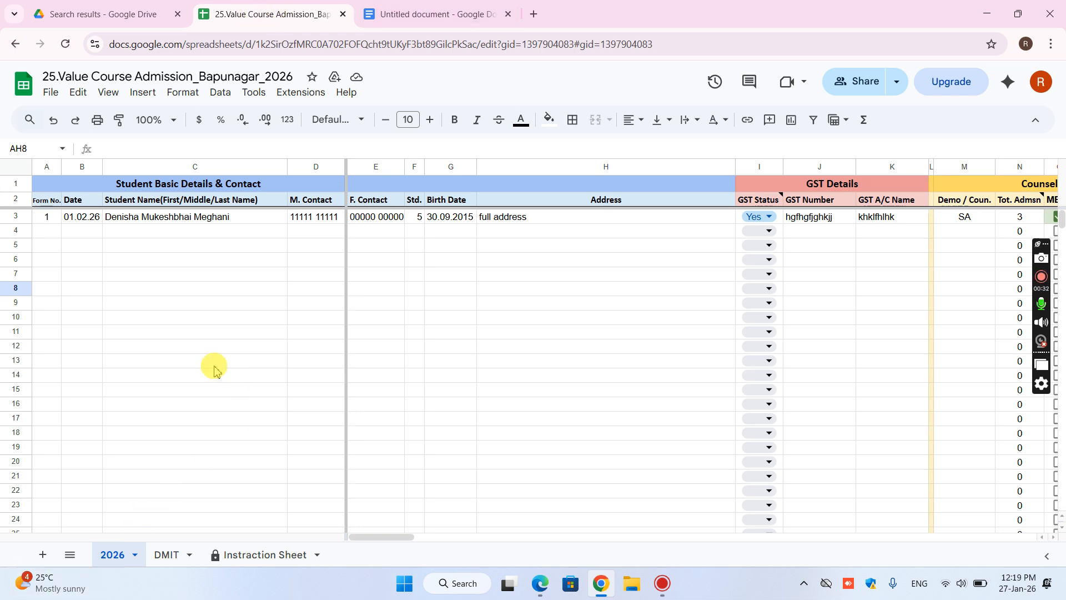
{"action": "left_click", "coordinate": [148, 219]}
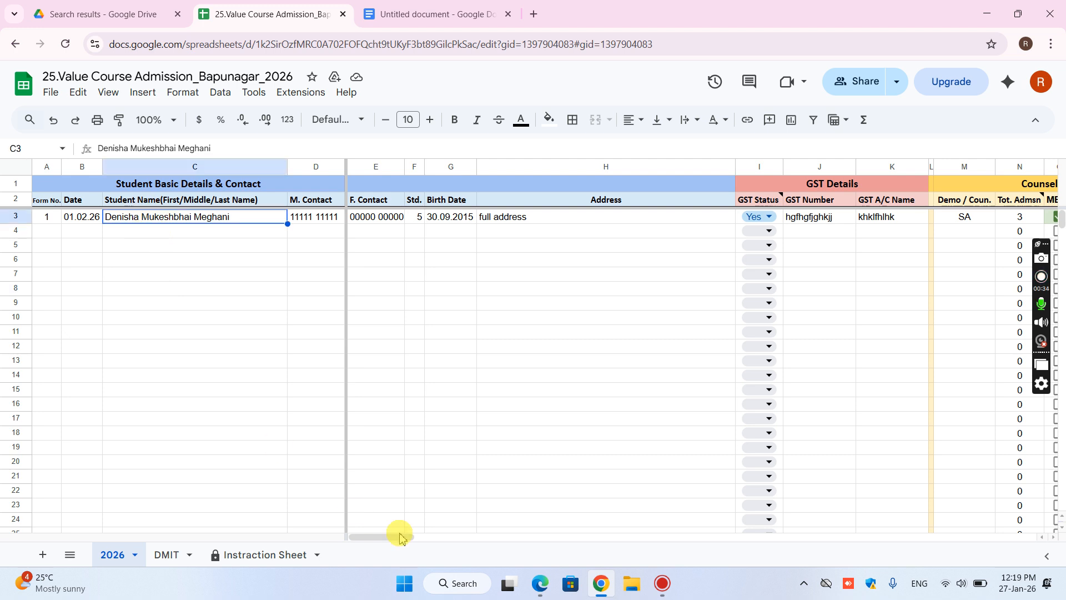
{"action": "left_click_drag", "start_coordinate": [412, 541], "coordinate": [452, 542]}
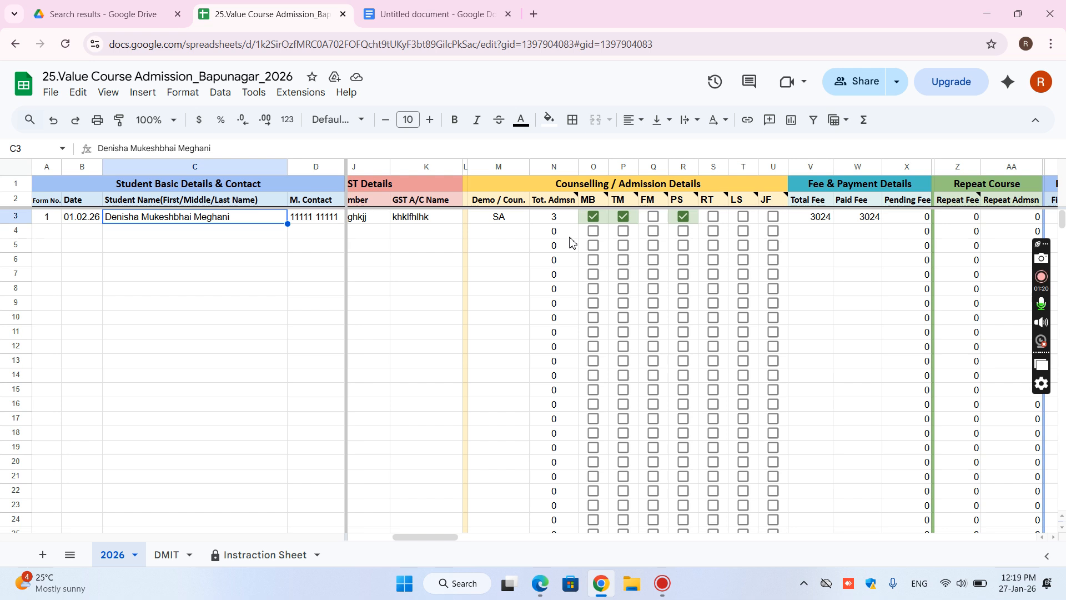
{"action": "left_click_drag", "start_coordinate": [447, 537], "coordinate": [519, 543]}
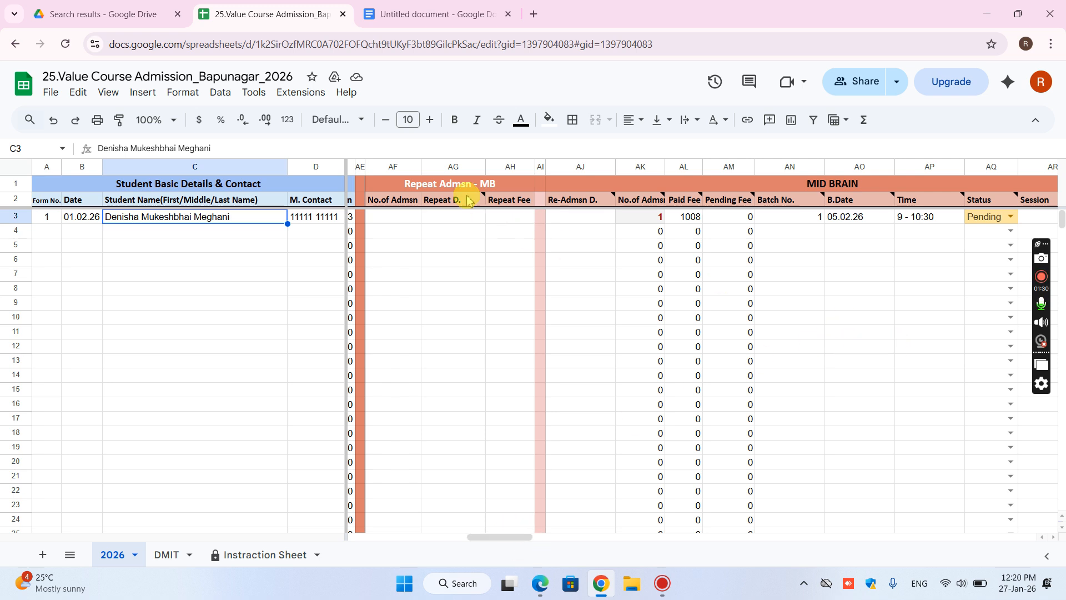
{"action": "left_click", "coordinate": [523, 188]}
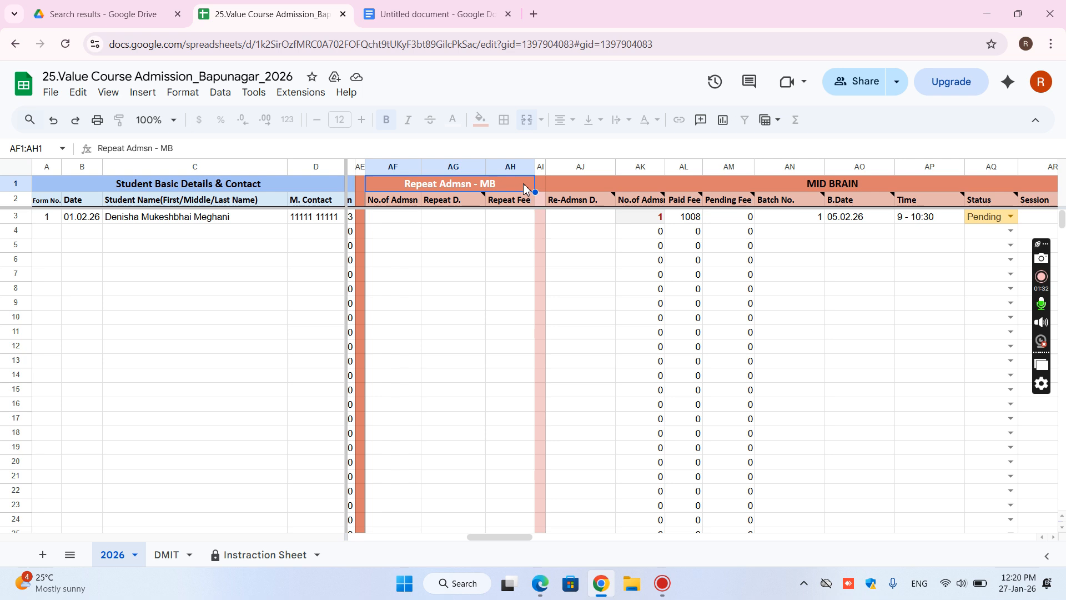
{"action": "left_click", "coordinate": [410, 217]}
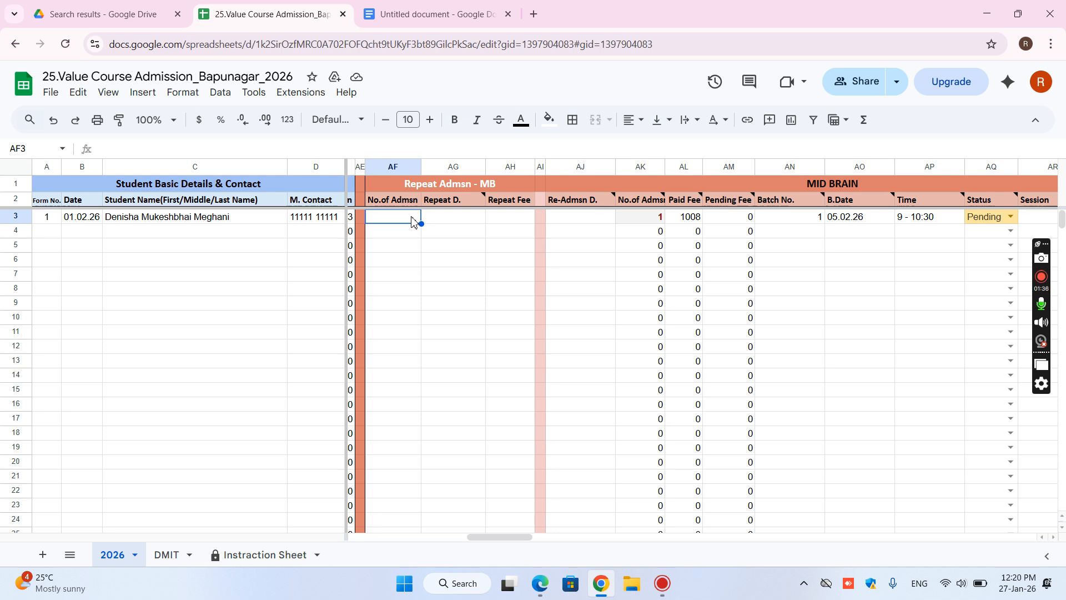
{"action": "type", "text": "1"}
{"action": "left_click", "coordinate": [411, 221]}
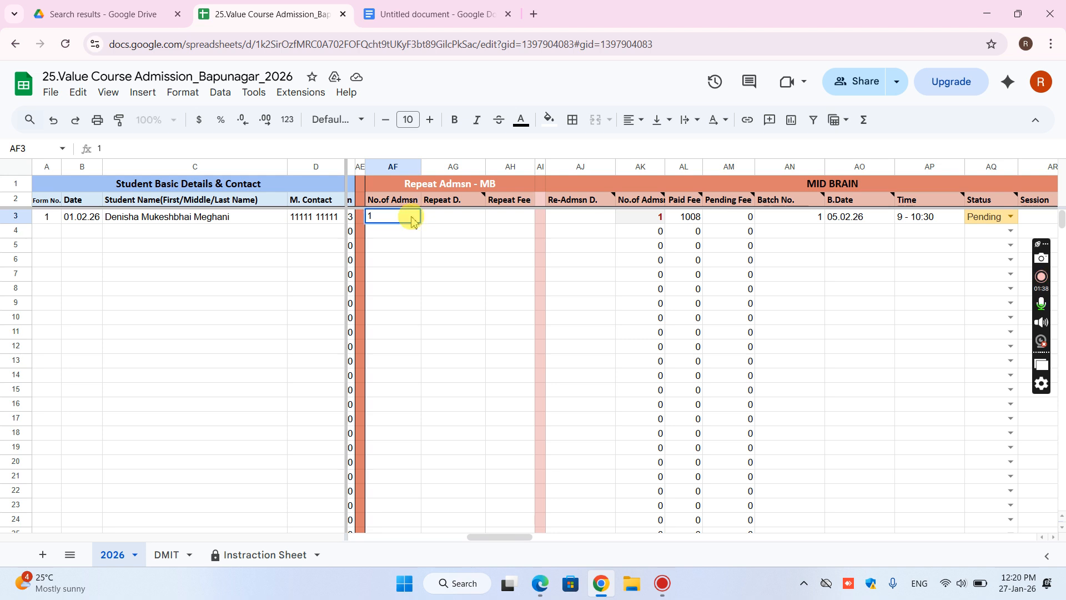
{"action": "key", "text": "Tab"}
- Enter 20.02.26 as the Repeat D. and 700 as the Repeat Fee under Repeat Admsn - MB in row 3
{"action": "left_click", "coordinate": [431, 216]}
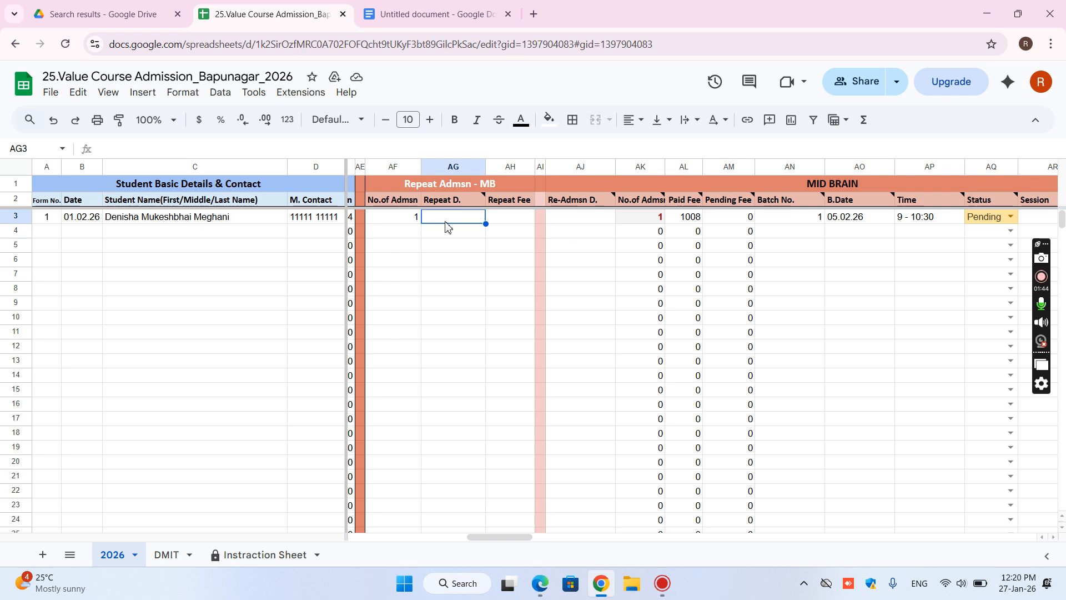
{"action": "type", "text": "20"}
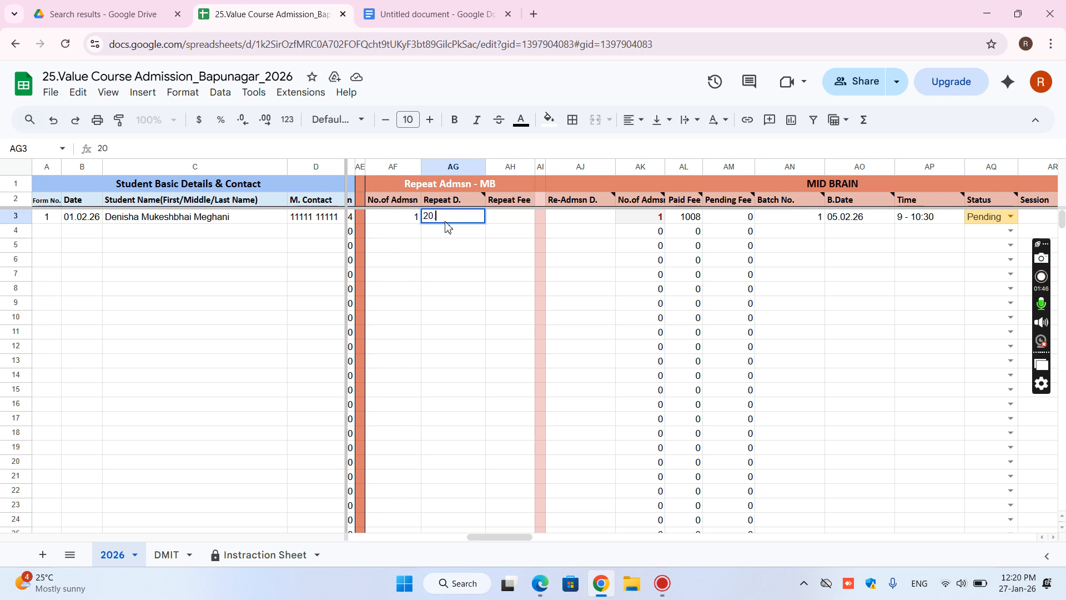
{"action": "type", "text": ".02.26"}
{"action": "key", "text": "Tab"}
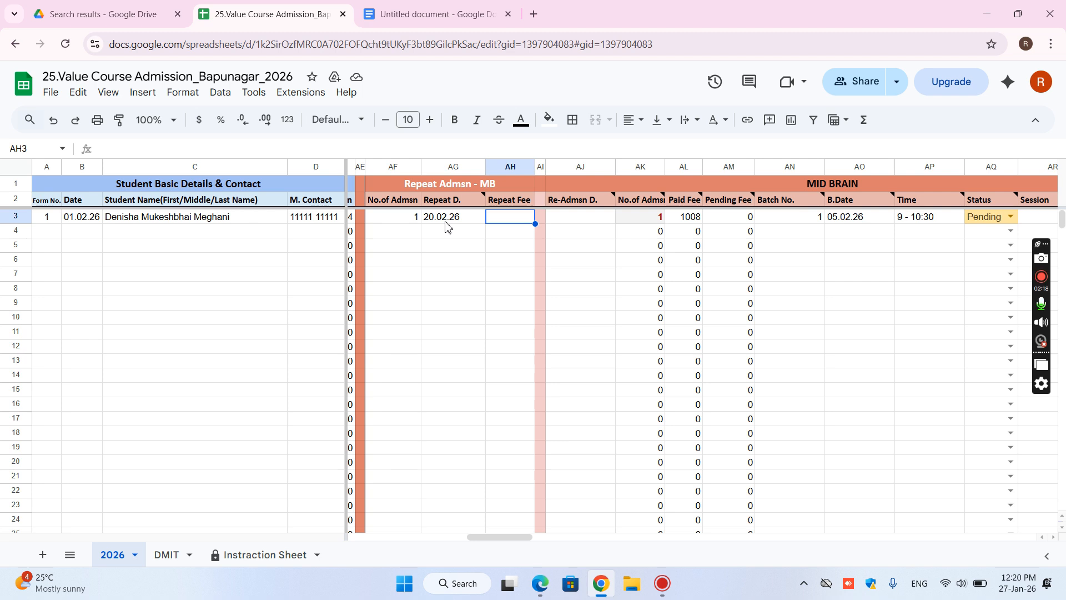
{"action": "type", "text": "700"}
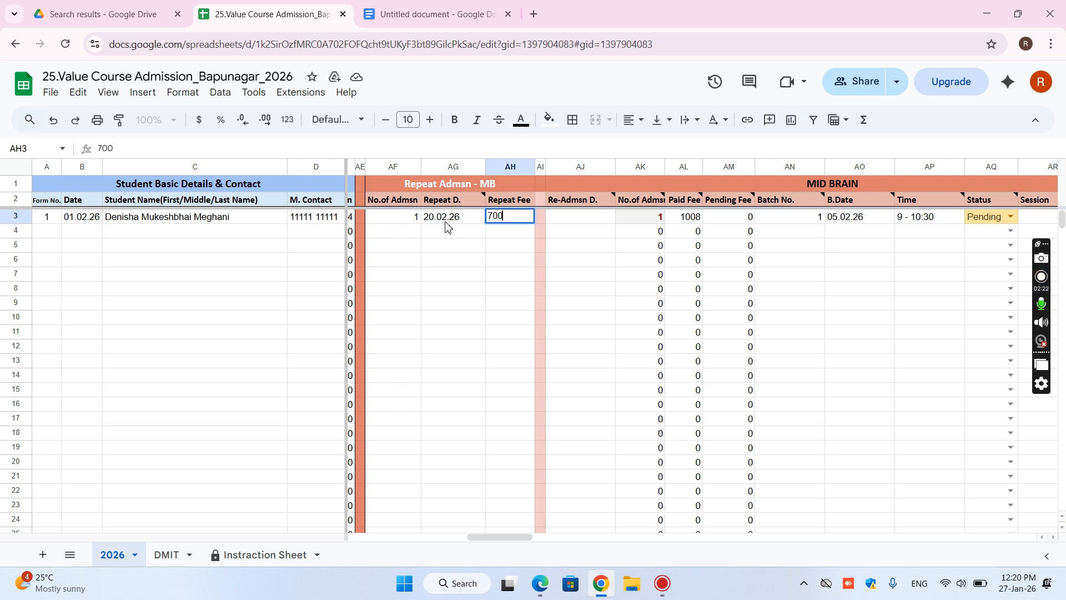
{"action": "key", "text": "Tab"}
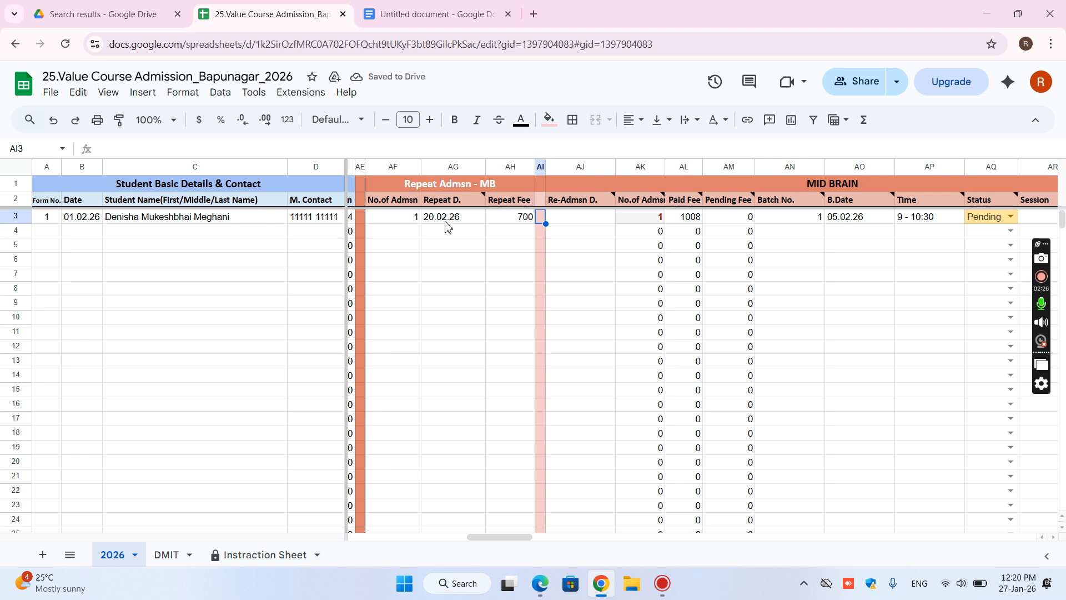
- Examine row 3's Repeat Course and Final Fee+Admsn formulas against the MB repeat entry and the payment details
{"action": "left_click_drag", "start_coordinate": [488, 535], "coordinate": [457, 536]}
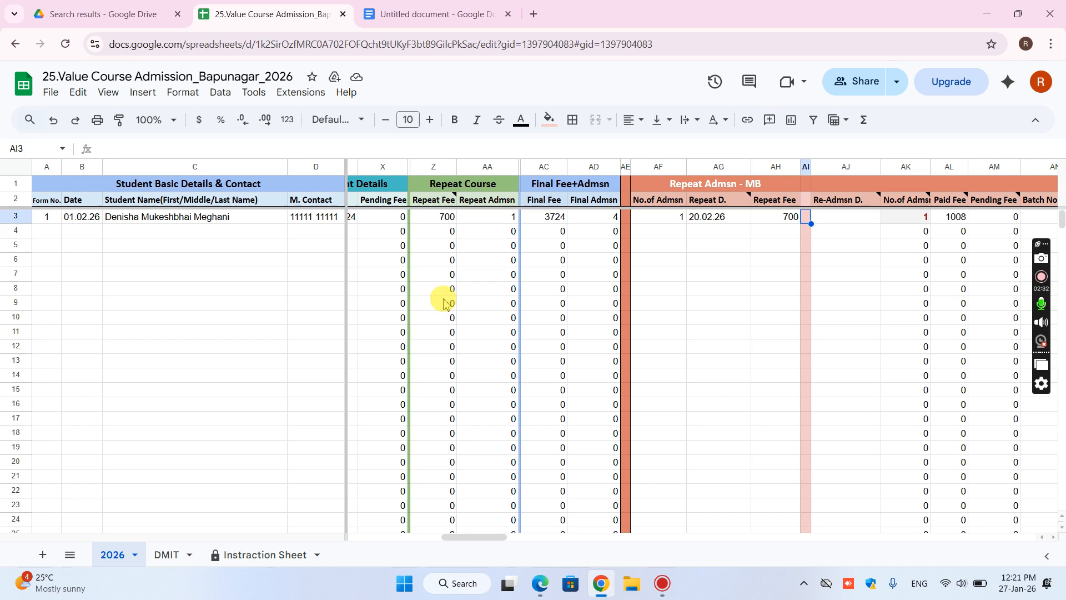
{"action": "left_click", "coordinate": [436, 224]}
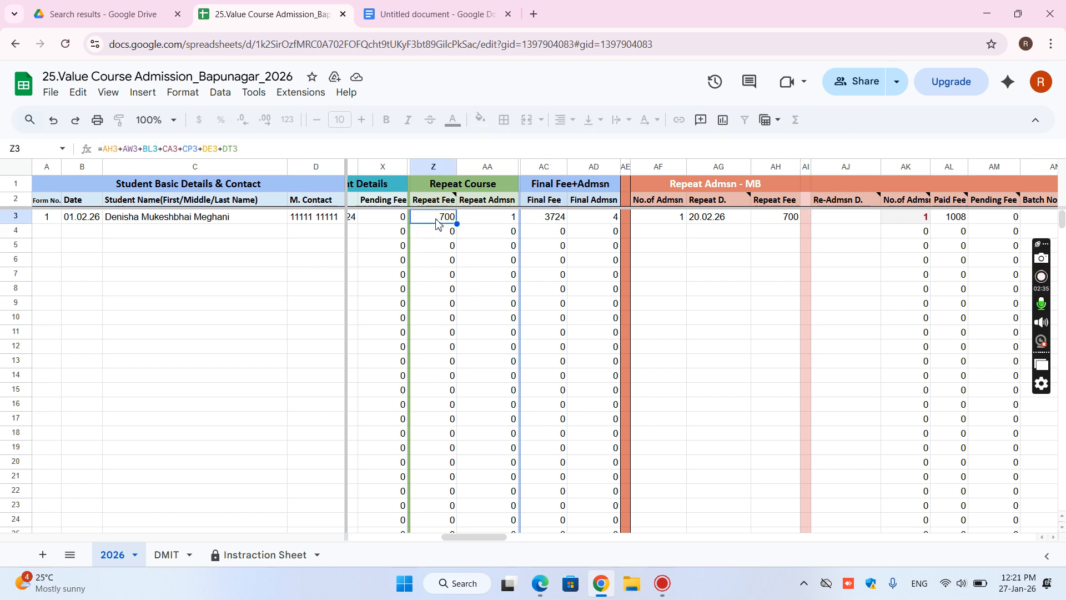
{"action": "left_click", "coordinate": [486, 222]}
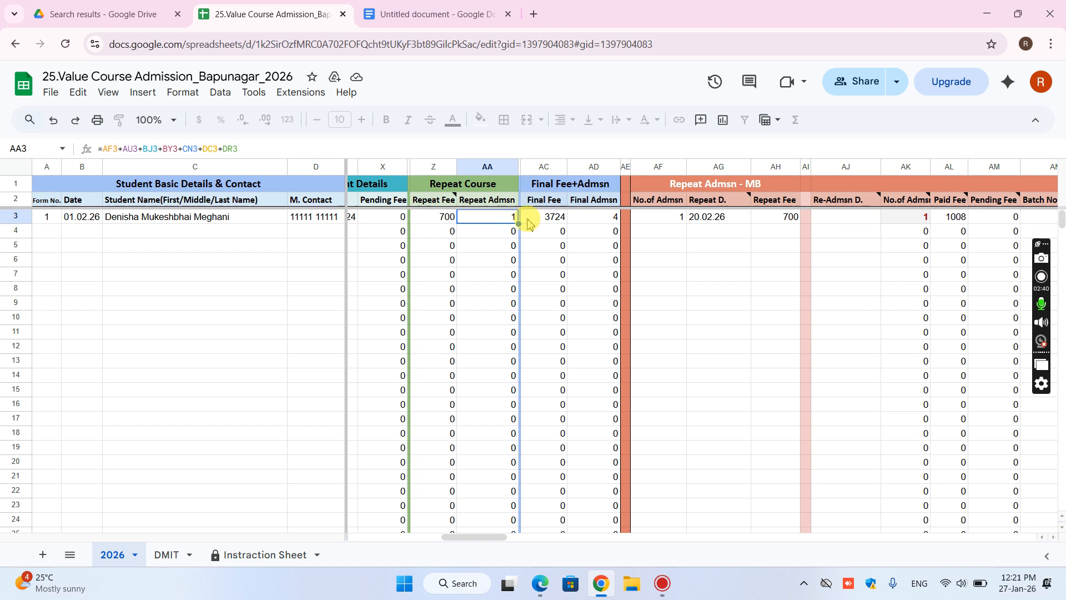
{"action": "mouse_move", "coordinate": [499, 538]}
{"action": "left_mouse_down"}
{"action": "mouse_move", "coordinate": [528, 536]}
{"action": "mouse_move", "coordinate": [509, 537]}
{"action": "left_mouse_up"}
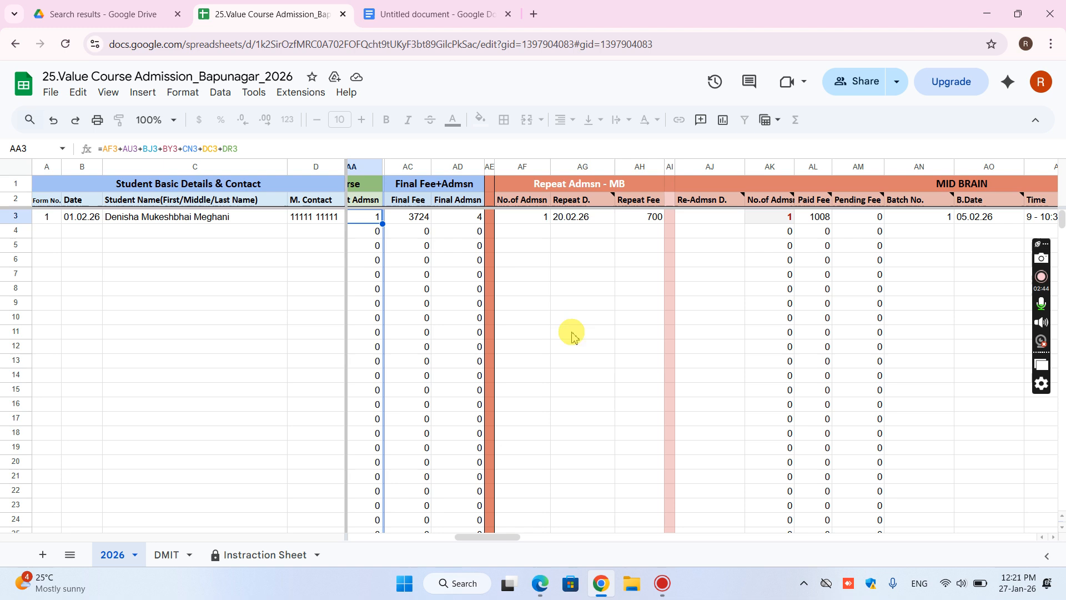
{"action": "left_click", "coordinate": [539, 217]}
{"action": "left_click_drag", "start_coordinate": [490, 537], "coordinate": [481, 541]}
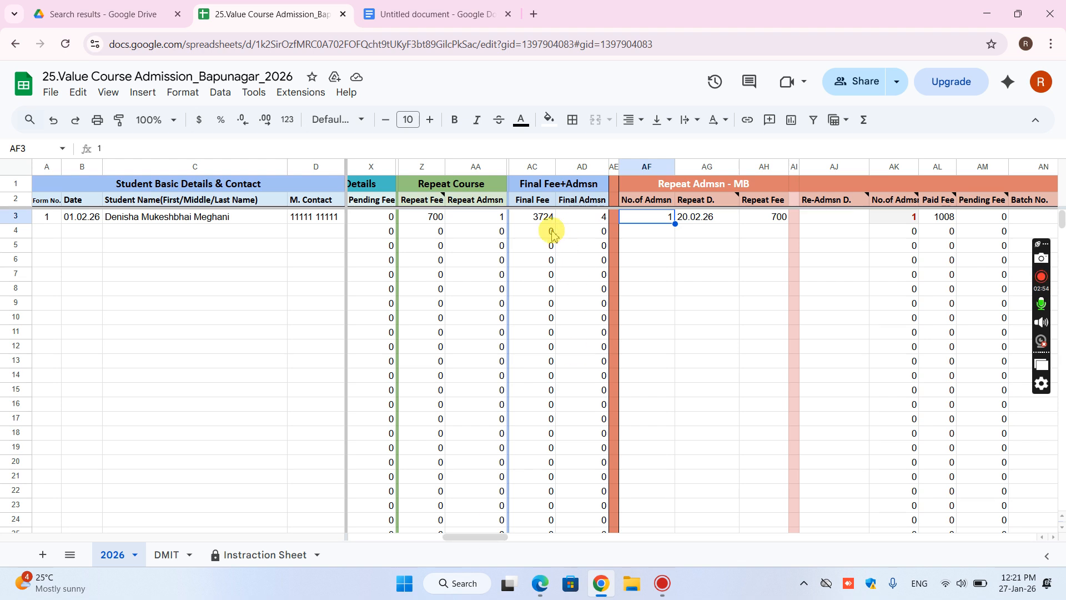
{"action": "left_click", "coordinate": [593, 220]}
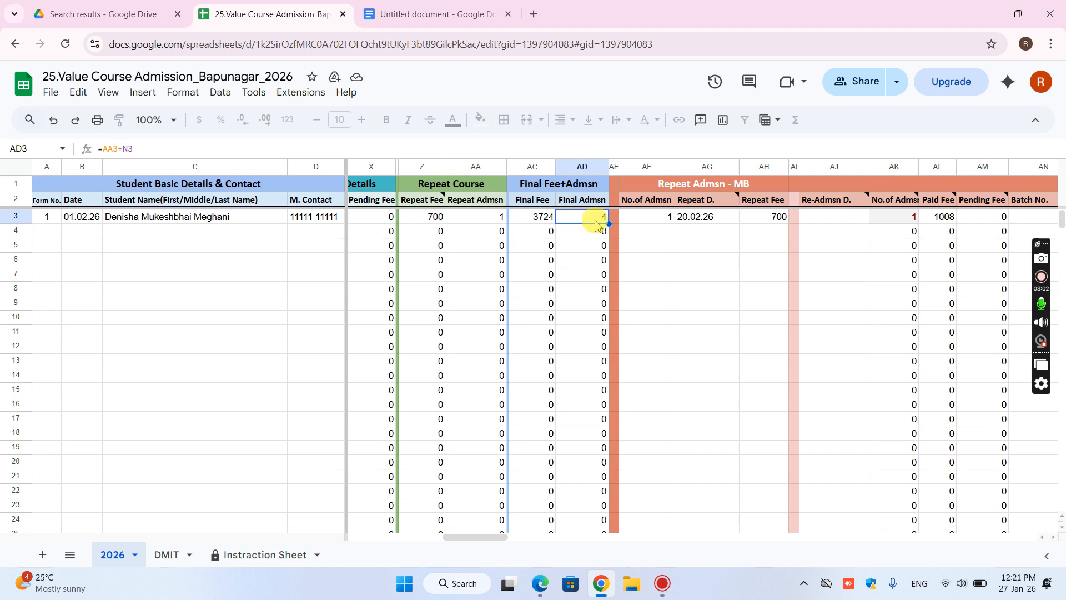
{"action": "left_click", "coordinate": [551, 224]}
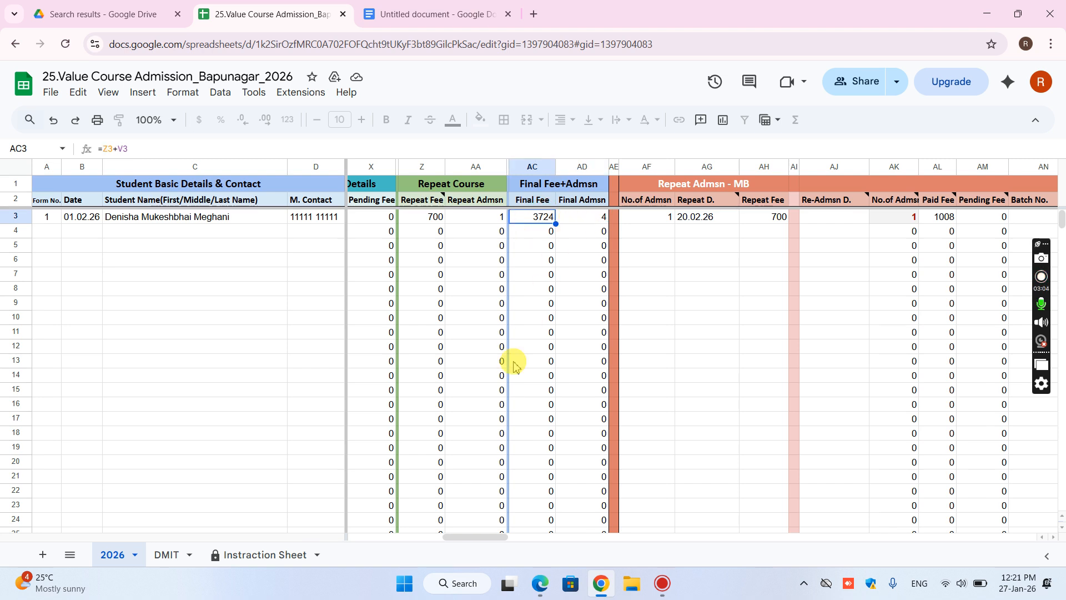
{"action": "left_click_drag", "start_coordinate": [489, 541], "coordinate": [463, 540]}
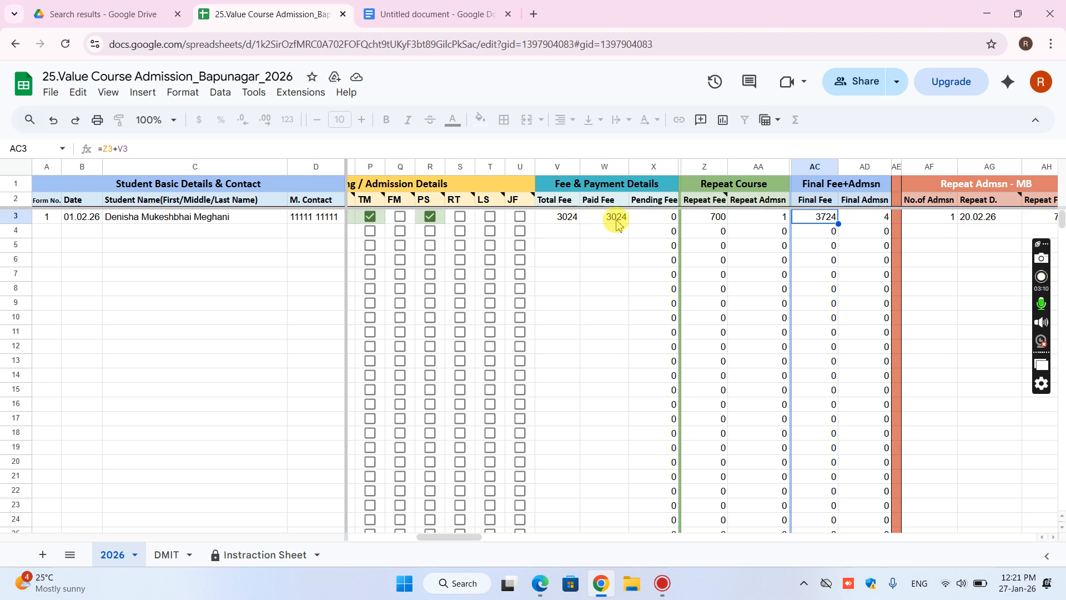
{"action": "left_click", "coordinate": [713, 222]}
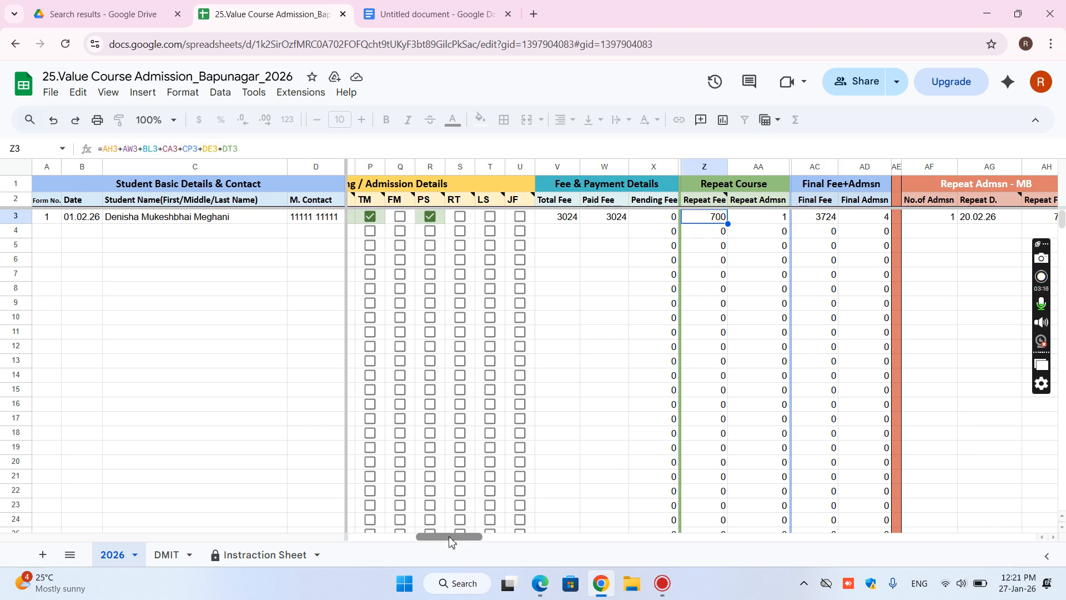
- Set the student's MID BRAIN Status in row 3 to Done
{"action": "left_click_drag", "start_coordinate": [450, 541], "coordinate": [516, 540]}
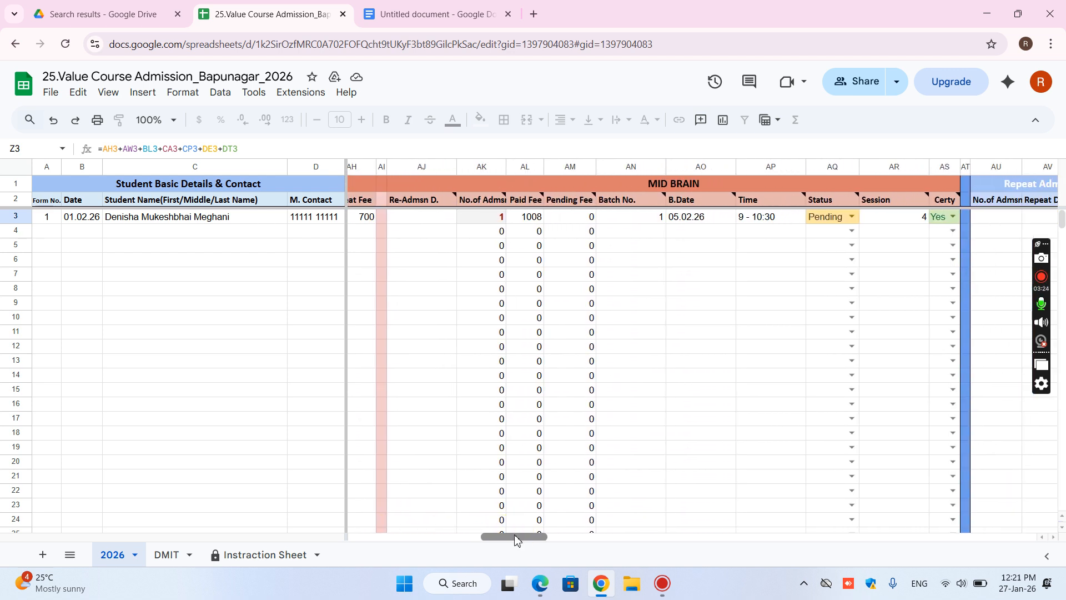
{"action": "left_click_drag", "start_coordinate": [516, 539], "coordinate": [519, 538]}
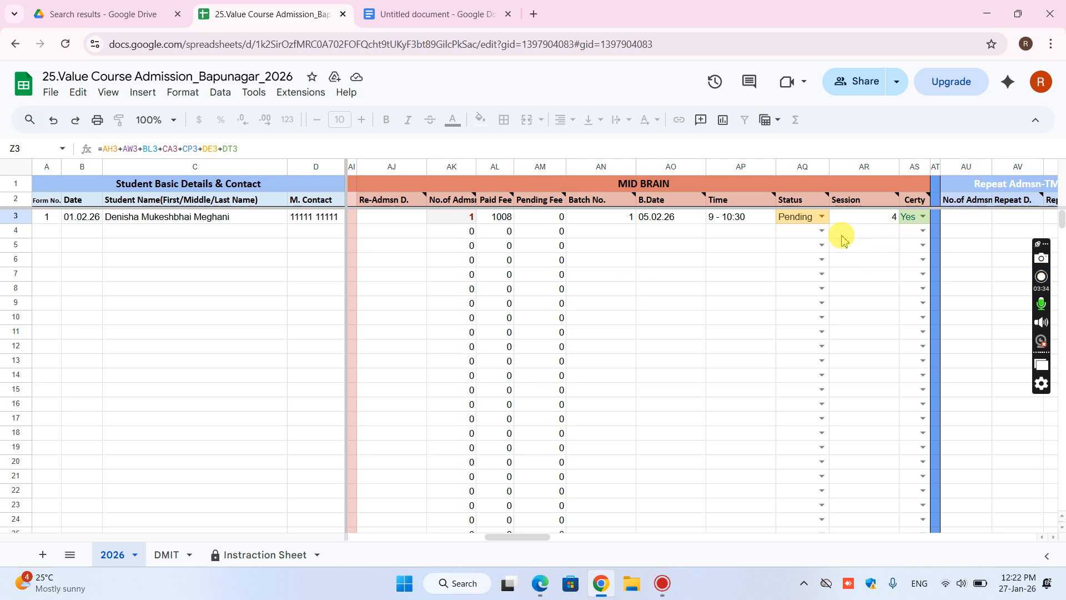
{"action": "double_click", "coordinate": [820, 217]}
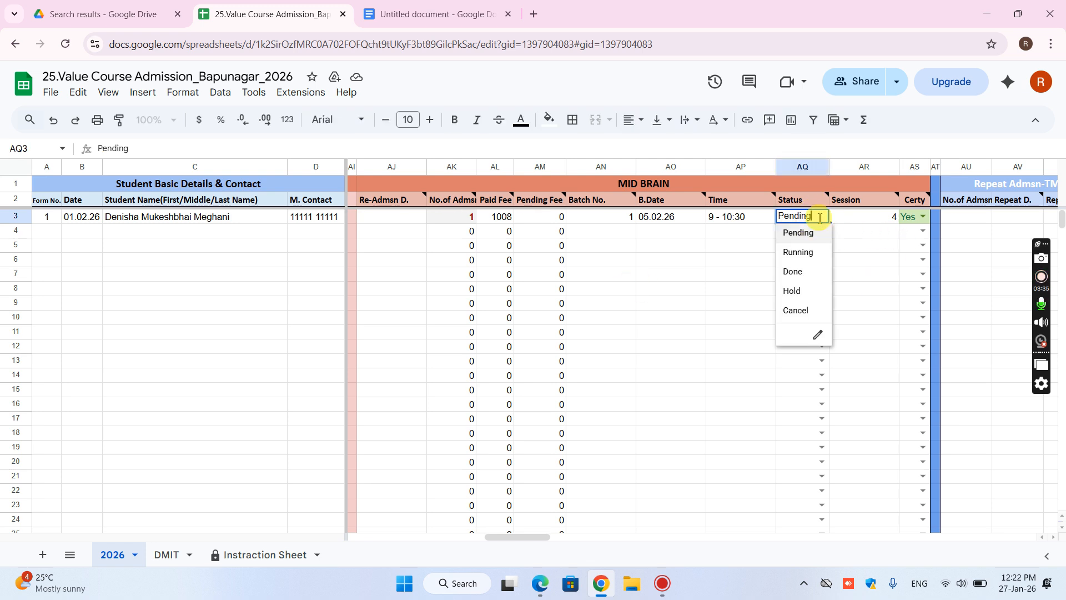
{"action": "left_click", "coordinate": [802, 274]}
{"action": "left_click", "coordinate": [740, 291]}
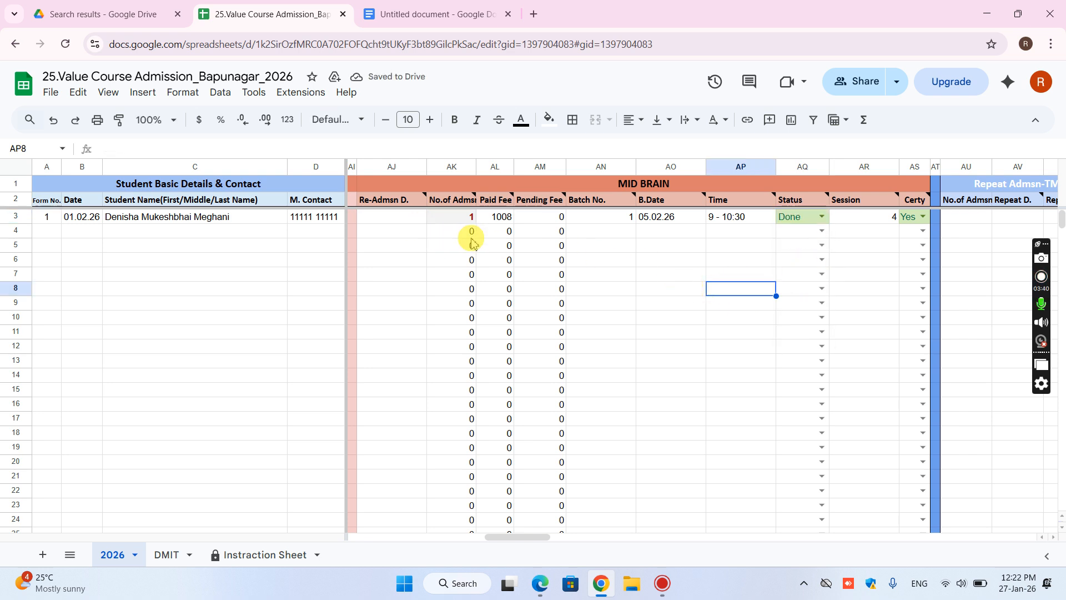
- Change the MID BRAIN Batch No. in row 3 to 1/5
{"action": "left_click", "coordinate": [611, 222]}
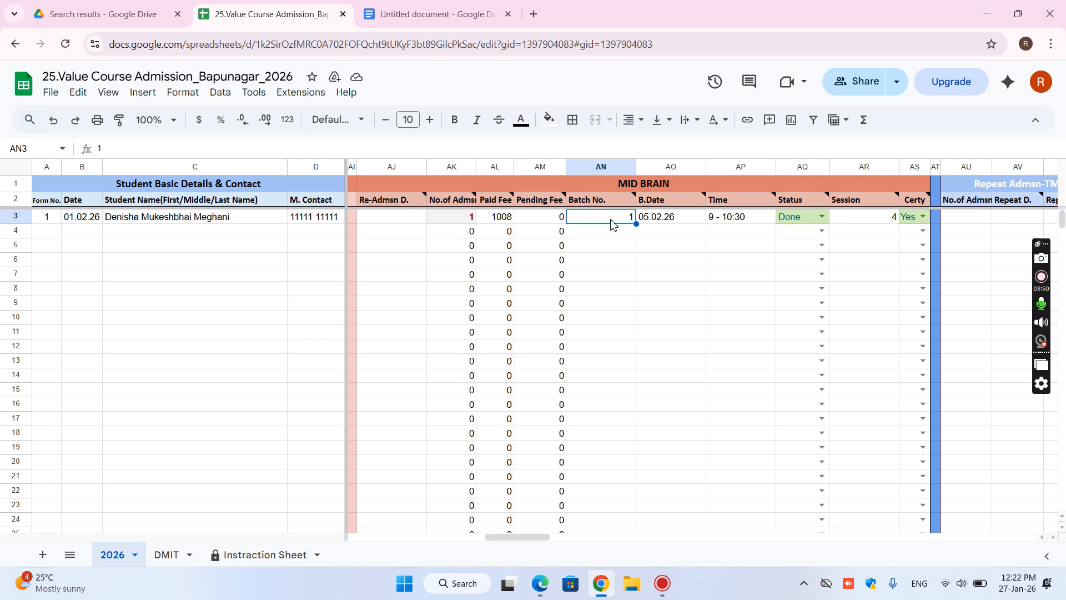
{"action": "double_click", "coordinate": [611, 222]}
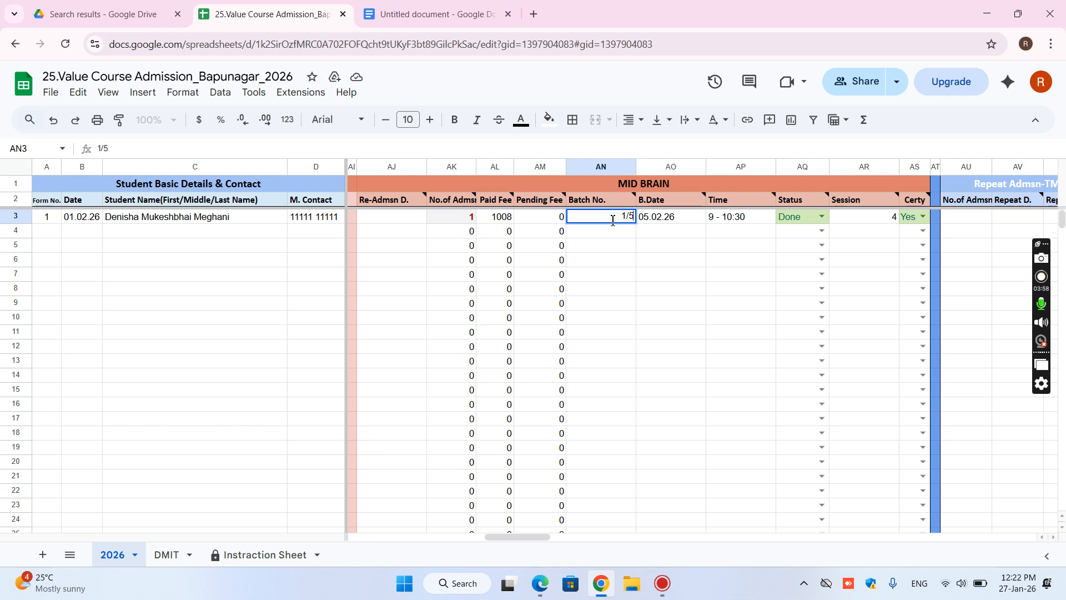
{"action": "key", "text": "Tab"}
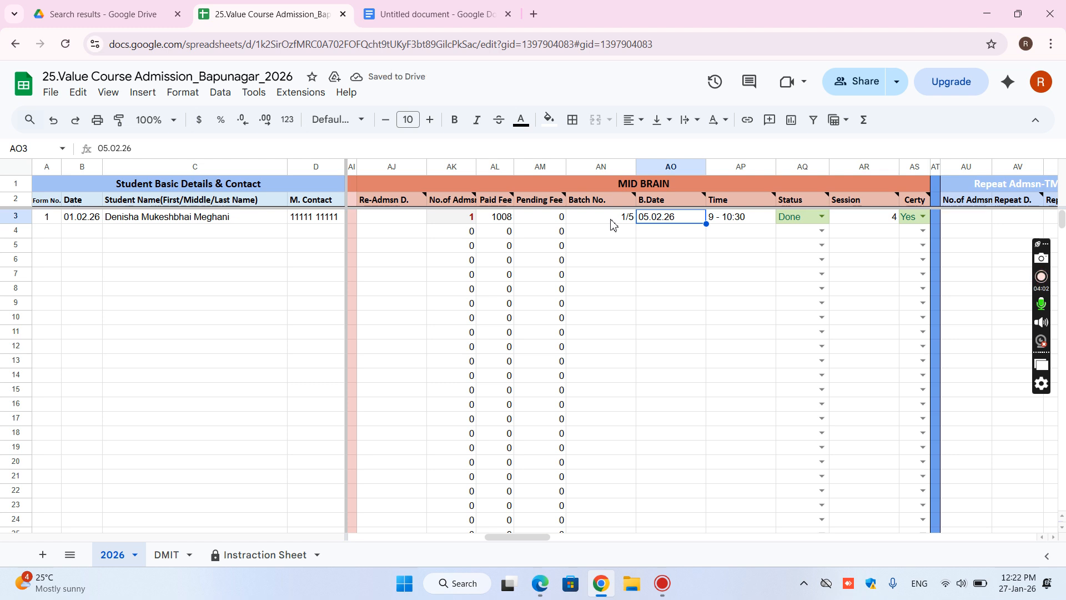
- Append the repeat date to the MID BRAIN B.Date in row 3, making it 05.02.26/20.02.26, and check the full entry
{"action": "key", "text": "Return"}
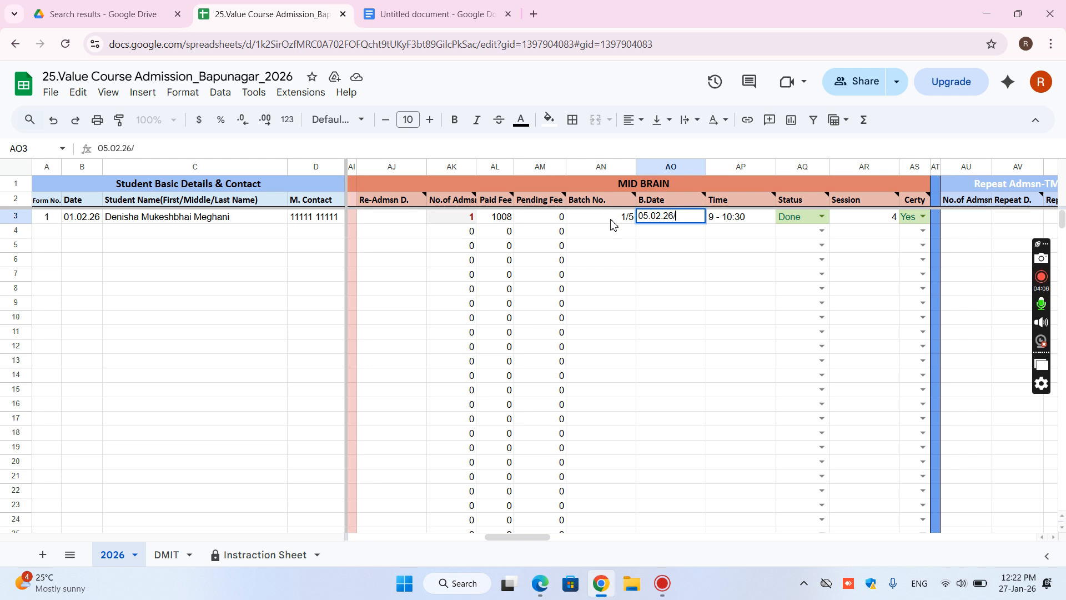
{"action": "type", "text": "/20.02.26"}
{"action": "key", "text": "Tab"}
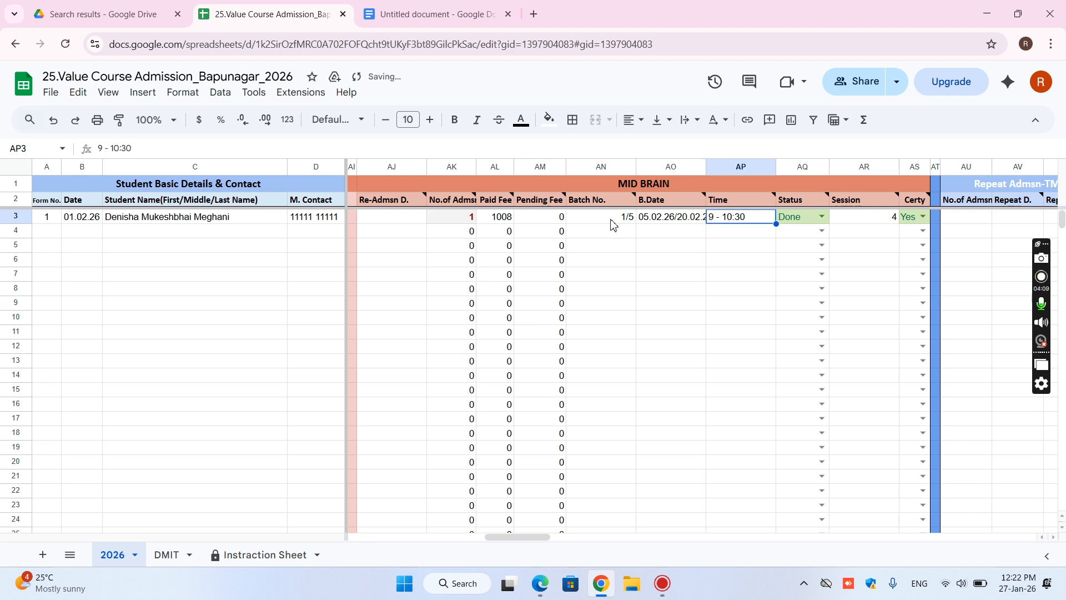
{"action": "left_click", "coordinate": [681, 219]}
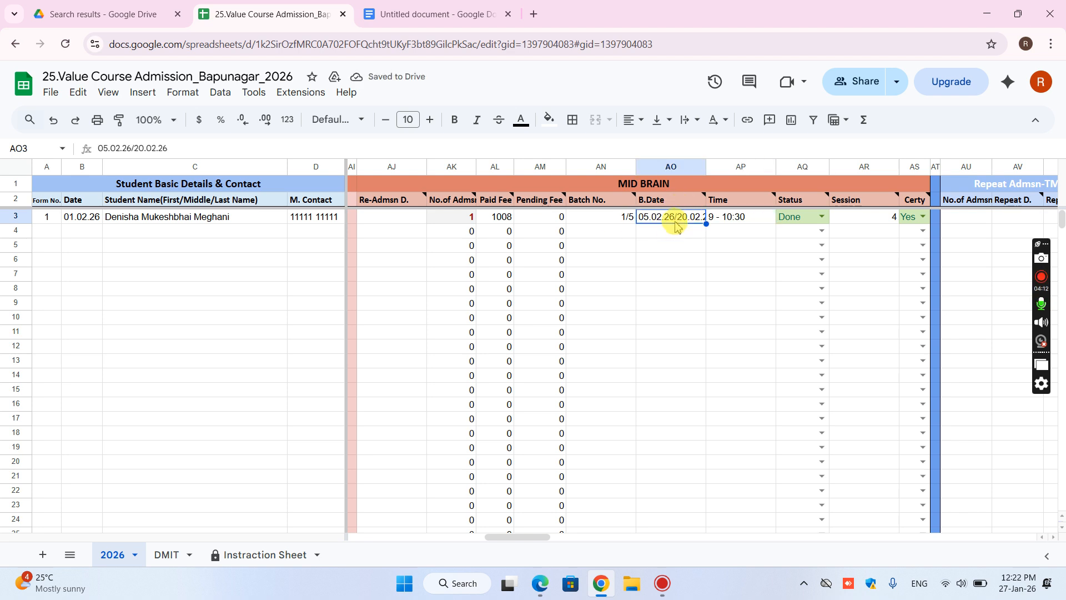
{"action": "left_click_drag", "start_coordinate": [178, 148], "coordinate": [88, 147]}
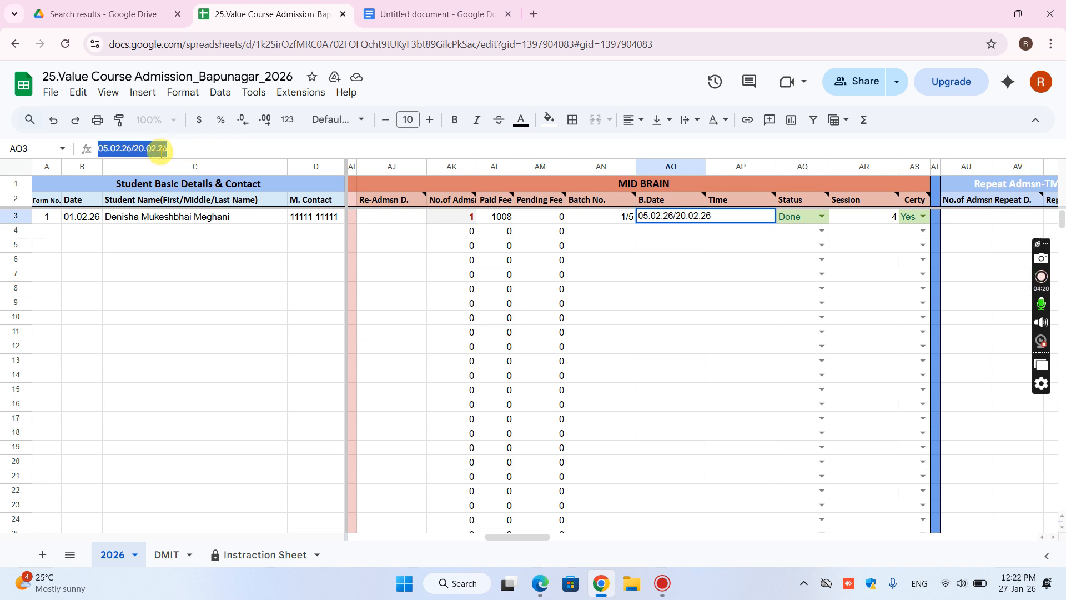
{"action": "left_click", "coordinate": [676, 221]}
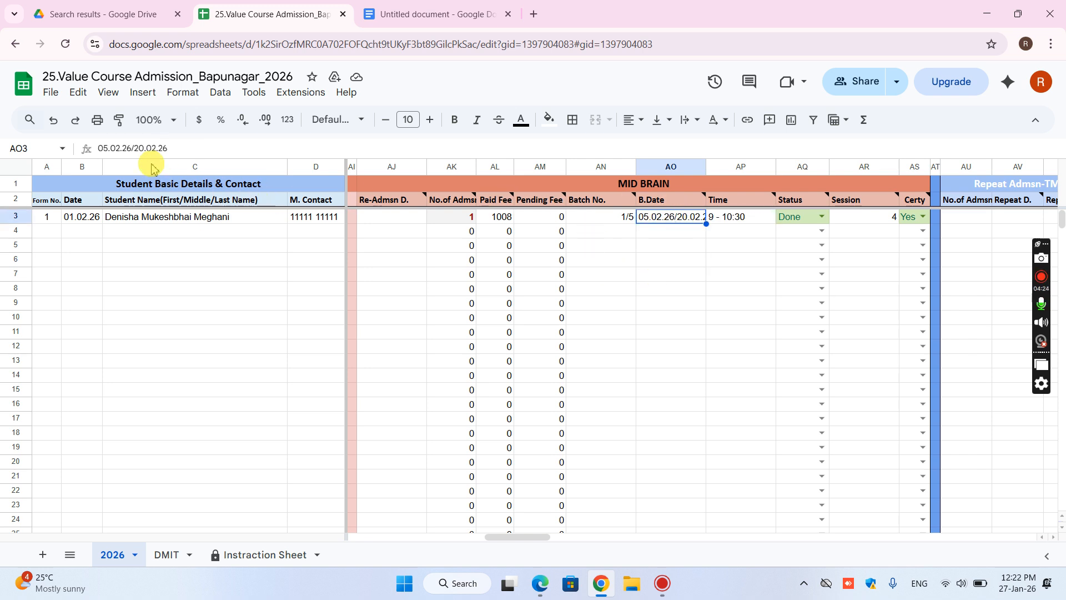
{"action": "left_click_drag", "start_coordinate": [193, 149], "coordinate": [96, 153]}
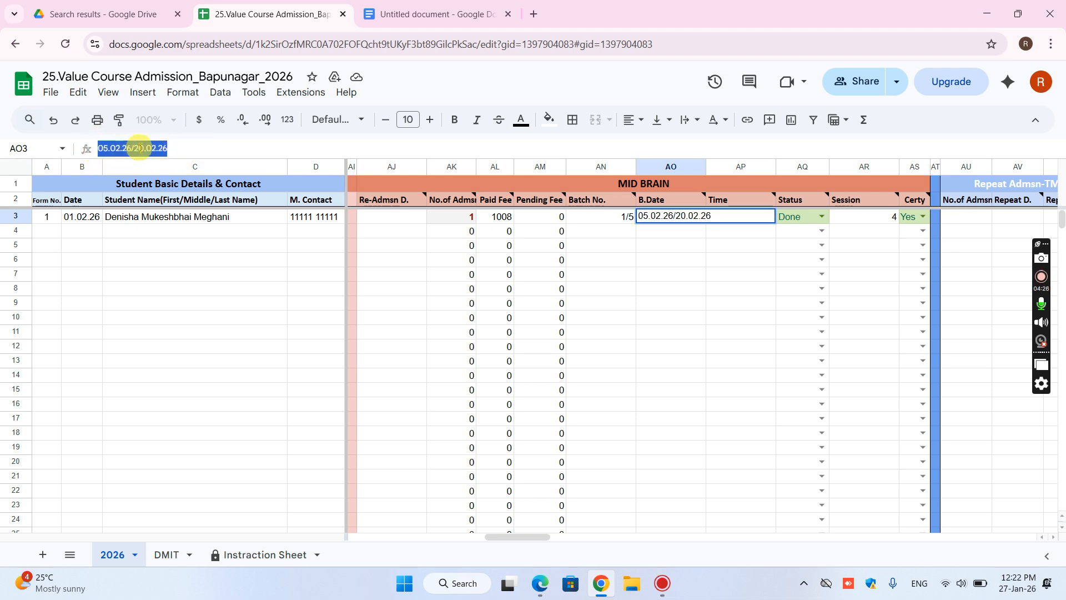
{"action": "left_click", "coordinate": [641, 276]}
- Append the repeat batch time to the MID BRAIN Time in row 3, making it 9 - 10:30/11-1
{"action": "left_click", "coordinate": [750, 217]}
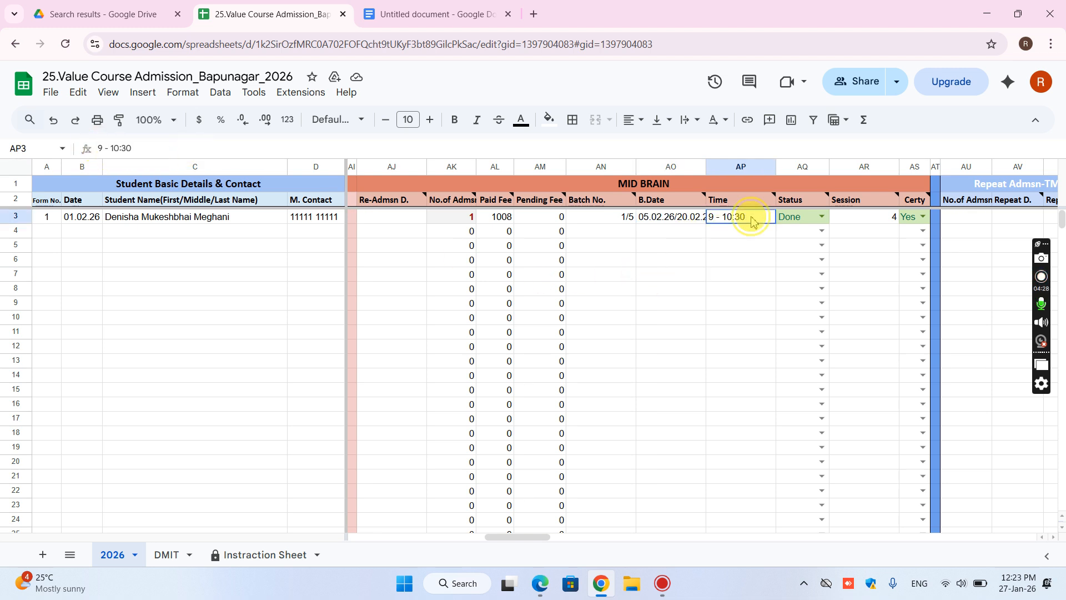
{"action": "double_click", "coordinate": [753, 217]}
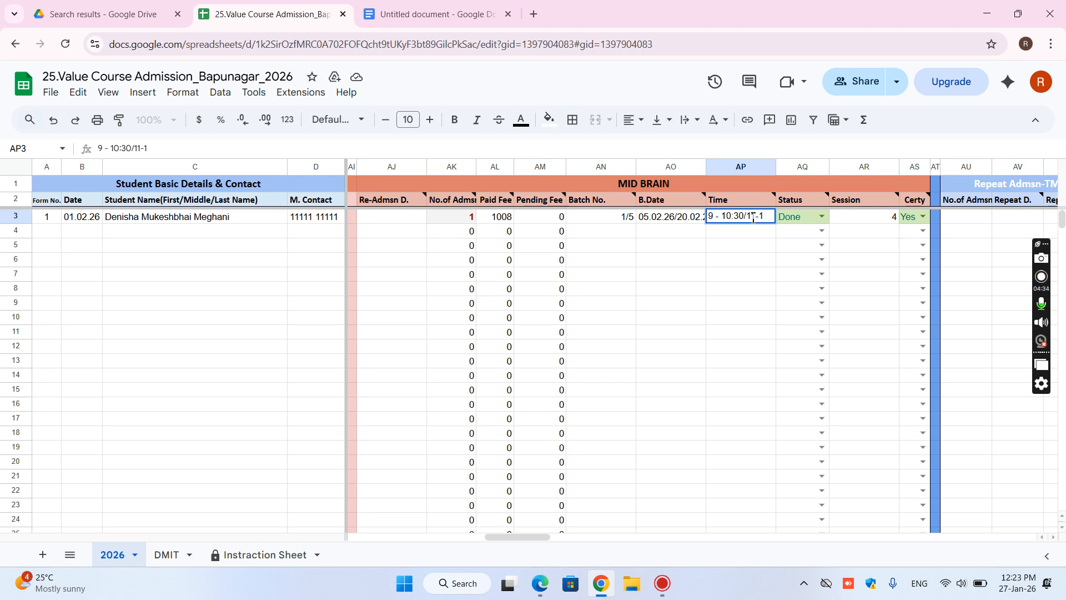
{"action": "left_click", "coordinate": [753, 237]}
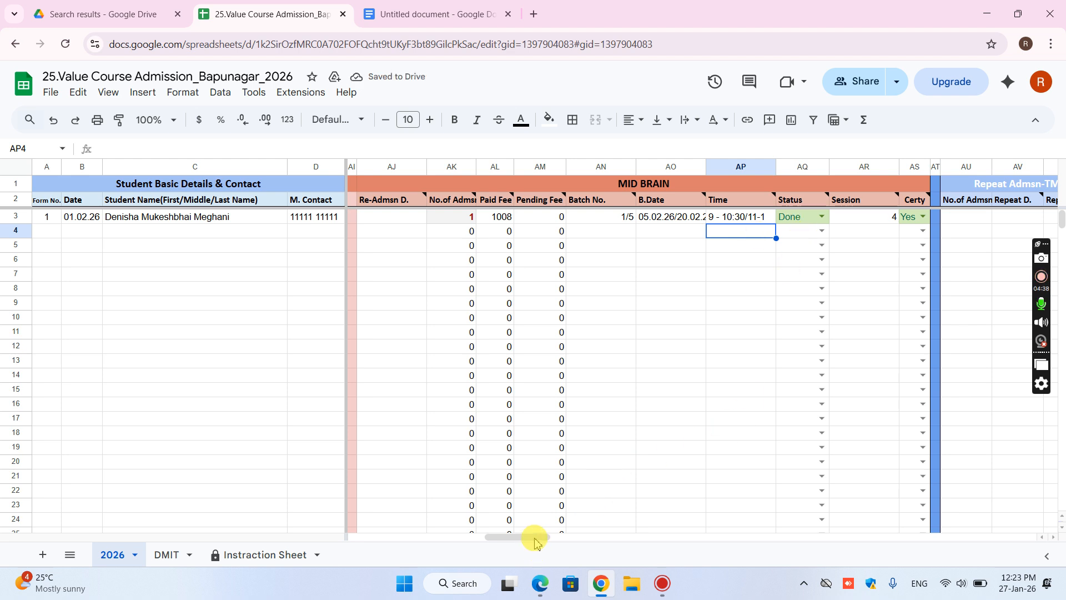
- Add the note "B-1 :Done" to the MID BRAIN Status cell in row 3
{"action": "left_click_drag", "start_coordinate": [533, 536], "coordinate": [552, 540]}
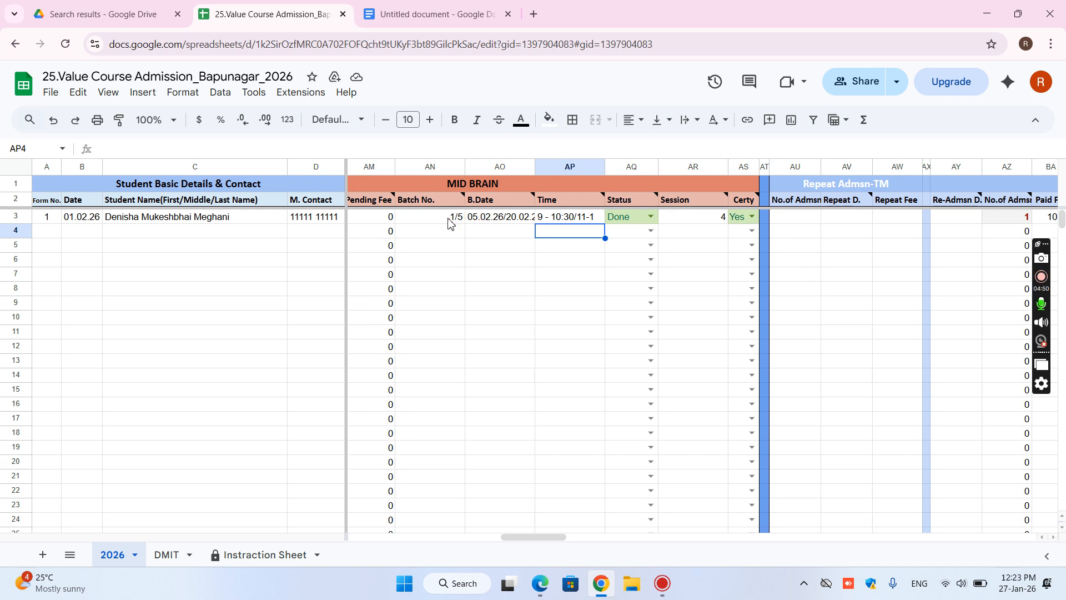
{"action": "left_click", "coordinate": [639, 221]}
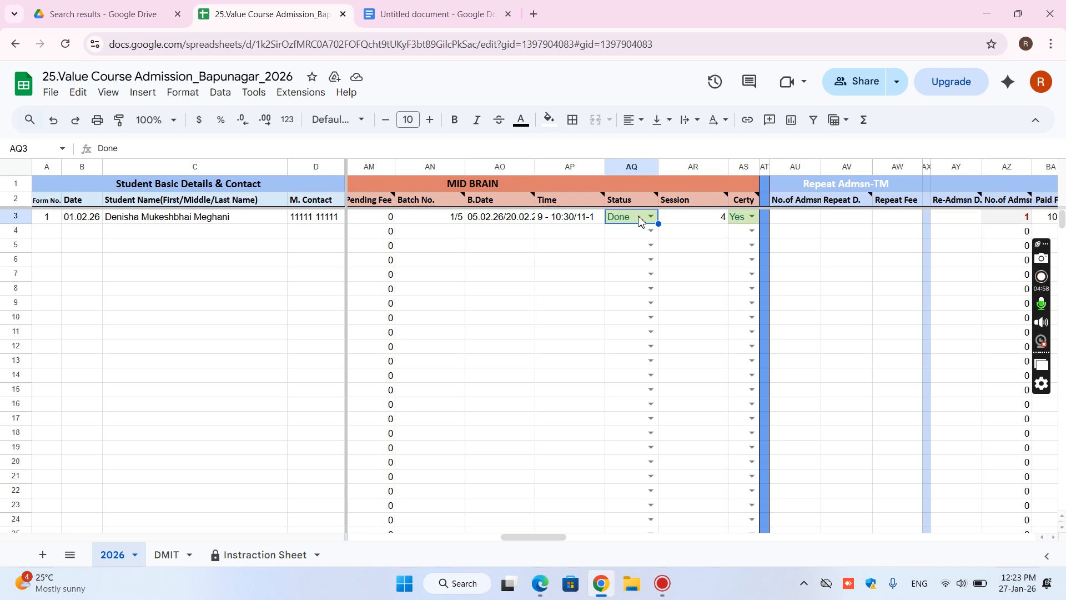
{"action": "right_click", "coordinate": [639, 221]}
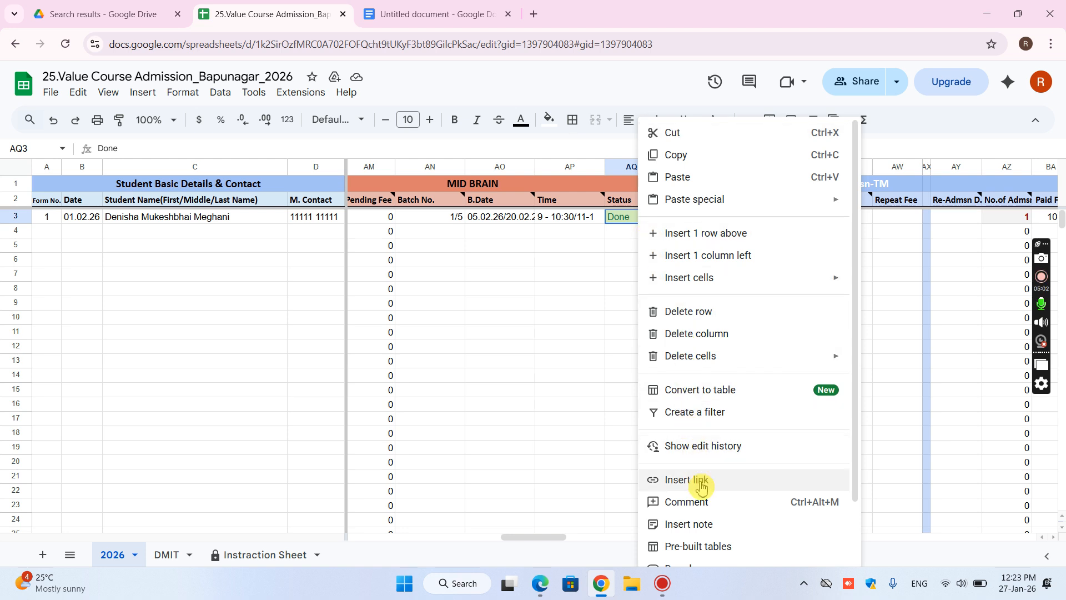
{"action": "left_click", "coordinate": [705, 525]}
{"action": "type", "text": "B-1"}
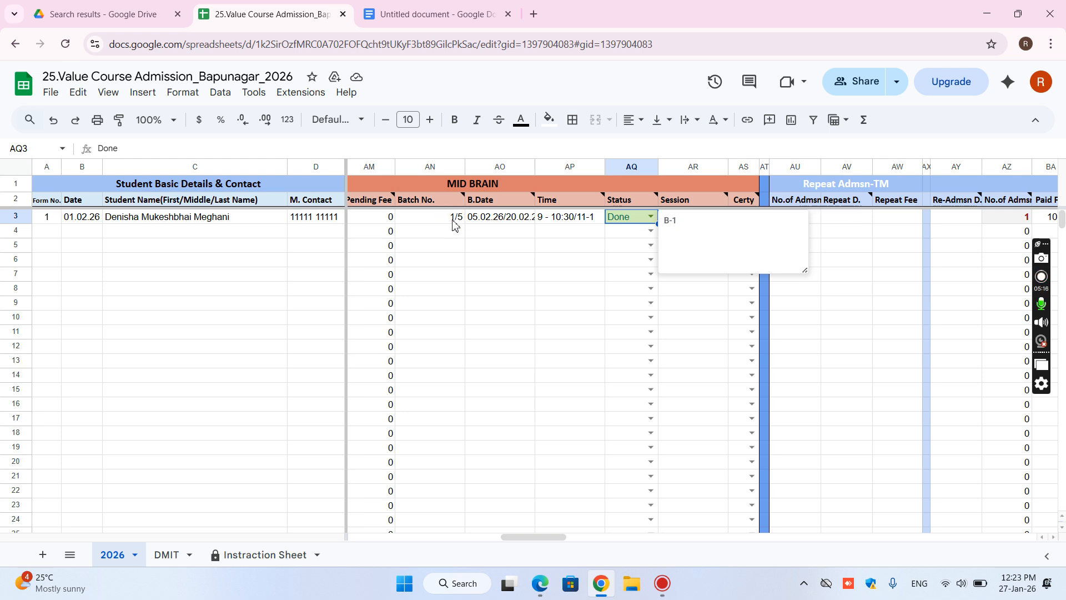
{"action": "left_click", "coordinate": [759, 220]}
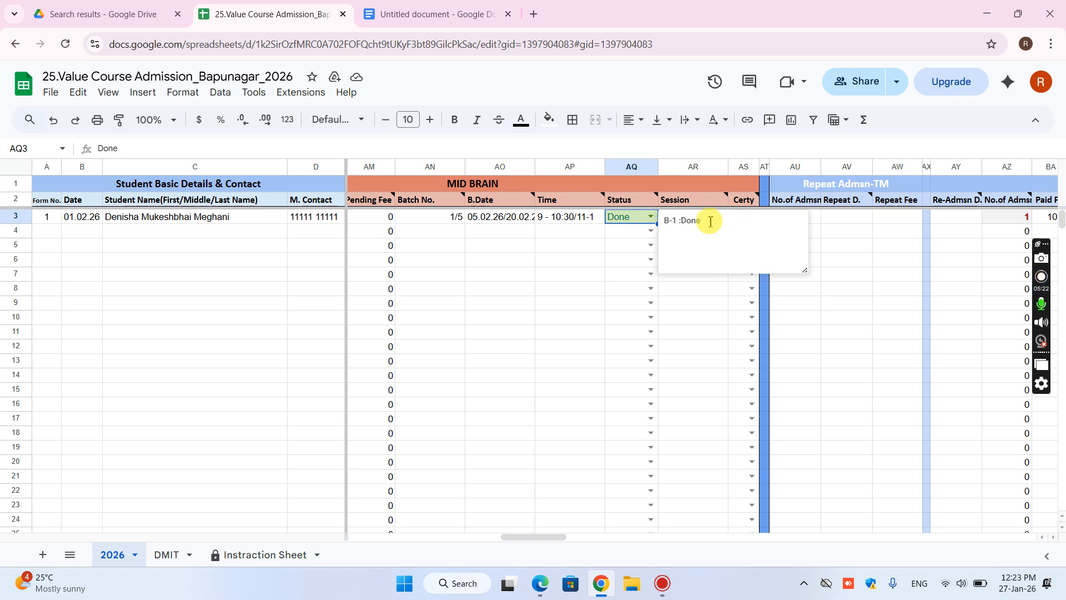
{"action": "left_click", "coordinate": [601, 231]}
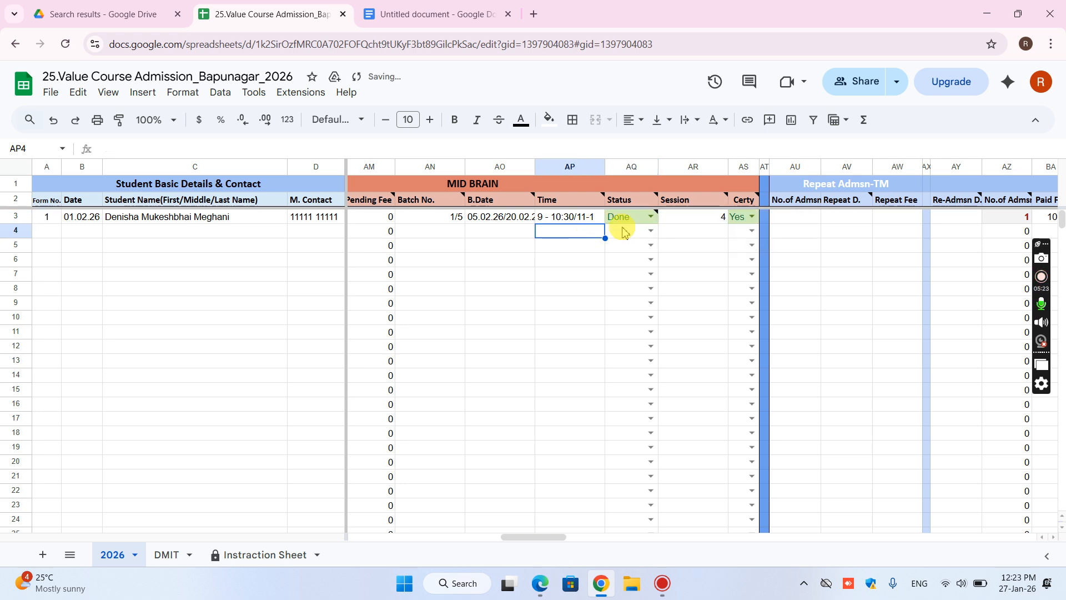
- Change the MID BRAIN Status in row 3 to Running for the repeat batch
{"action": "left_click", "coordinate": [651, 217]}
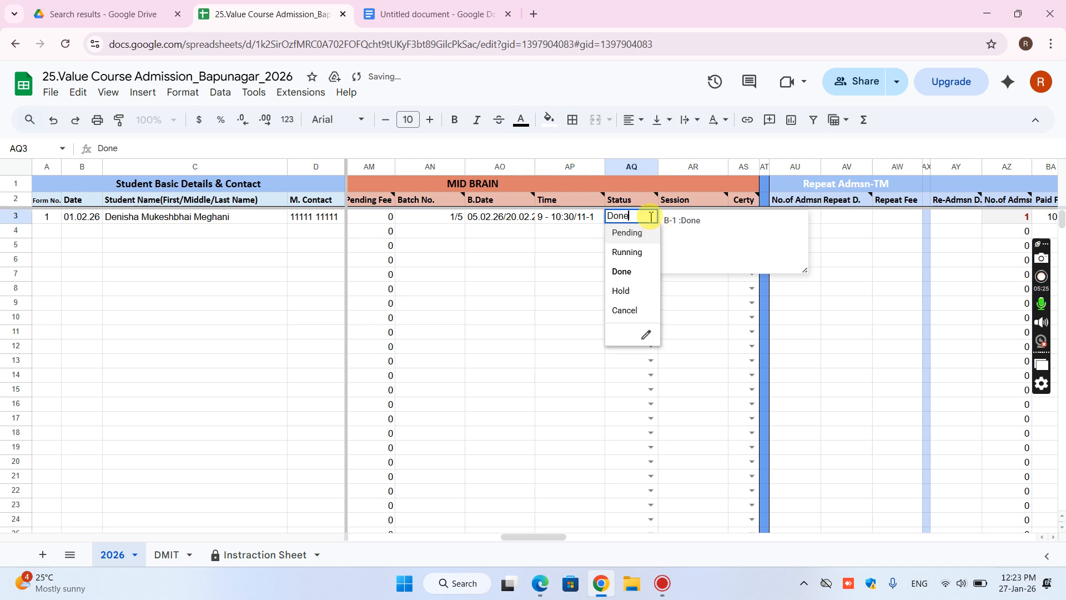
{"action": "left_click", "coordinate": [633, 253]}
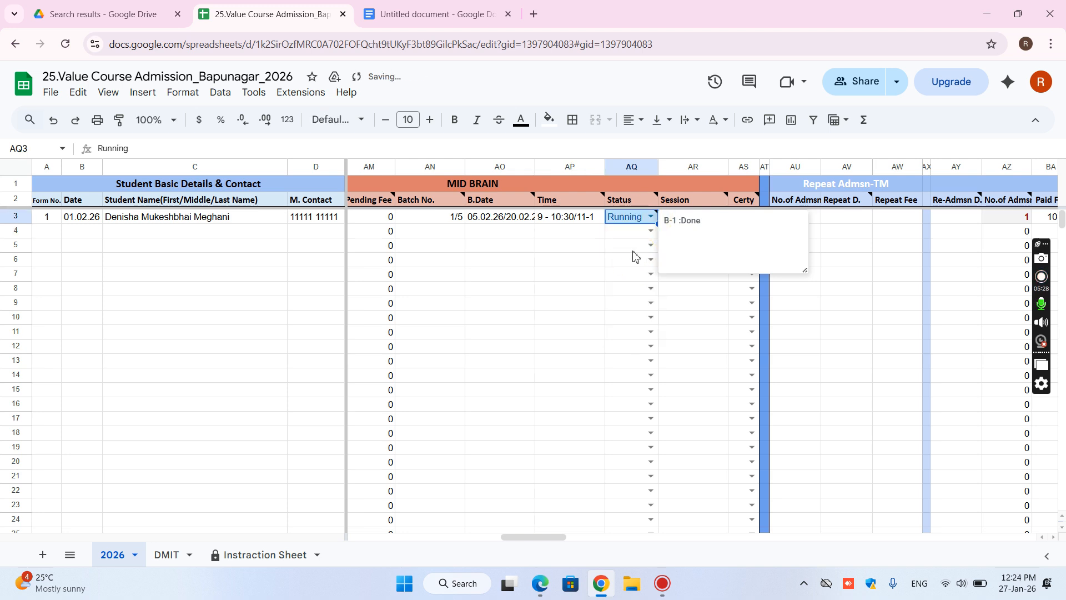
{"action": "left_click", "coordinate": [601, 232]}
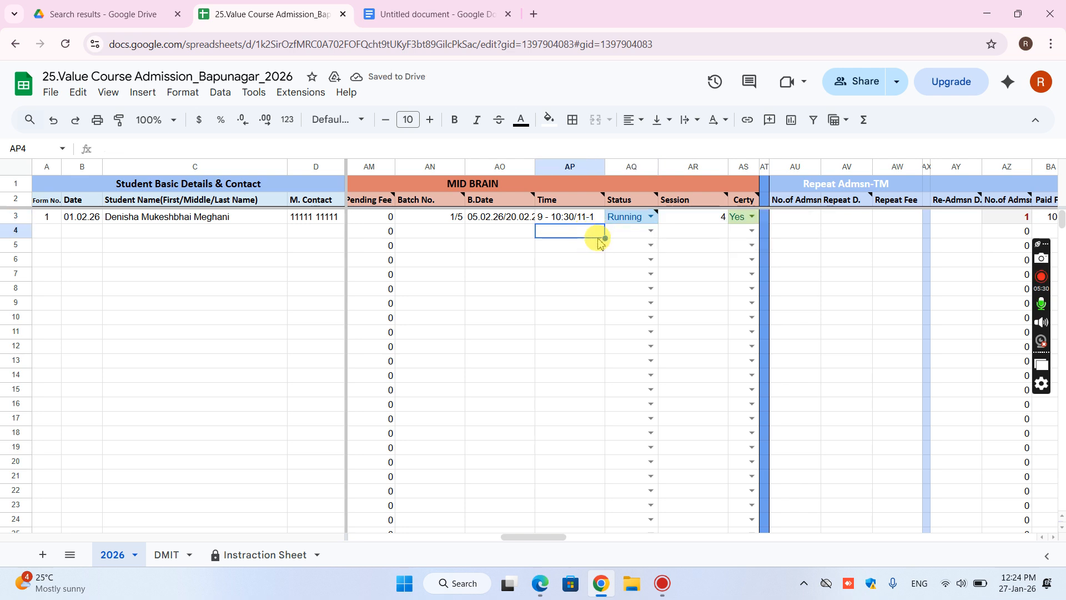
{"action": "left_click", "coordinate": [723, 220]}
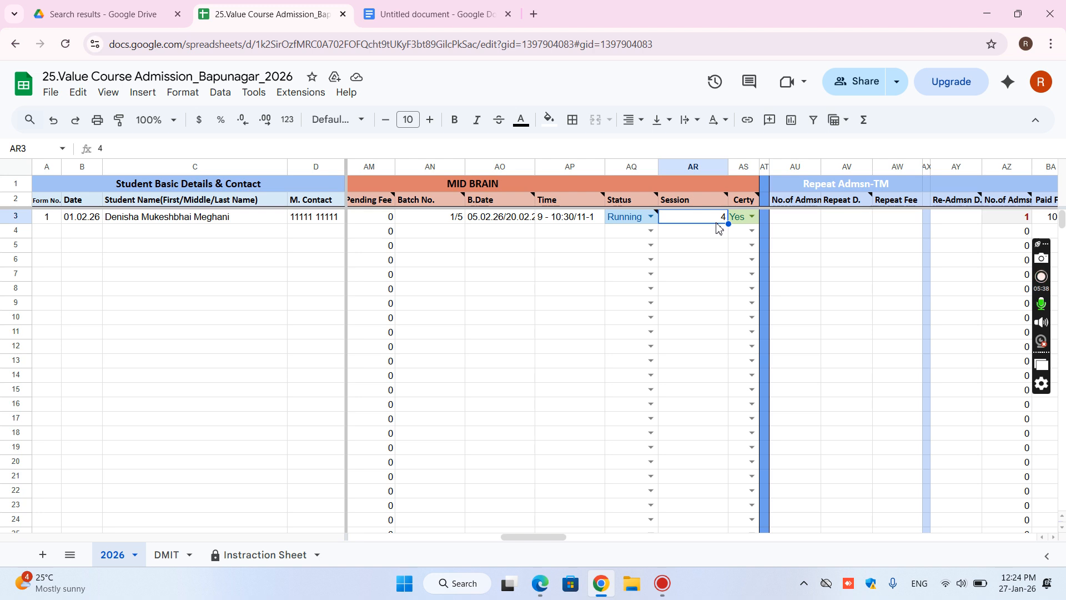
- Check the Status note in row 3 and set the MID BRAIN Status to Done
{"action": "mouse_move", "coordinate": [649, 219]}
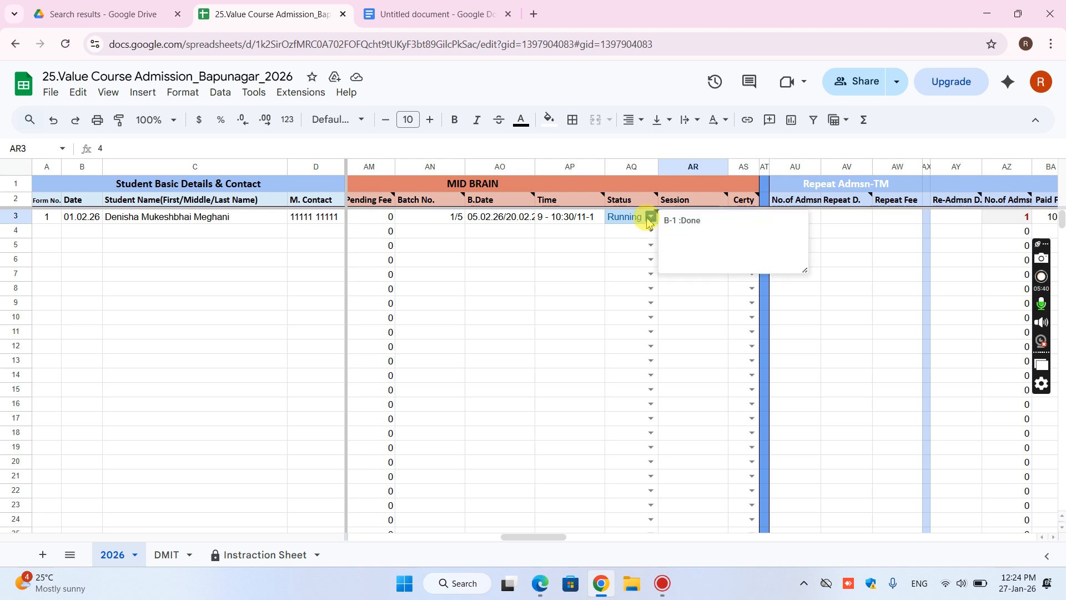
{"action": "left_click", "coordinate": [649, 218]}
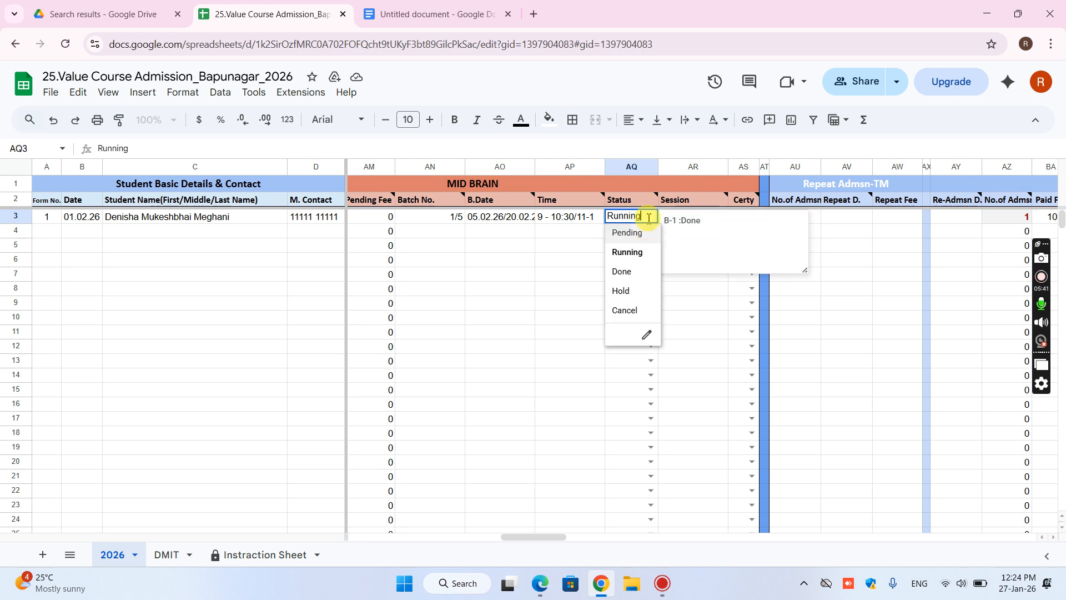
{"action": "left_click", "coordinate": [631, 272]}
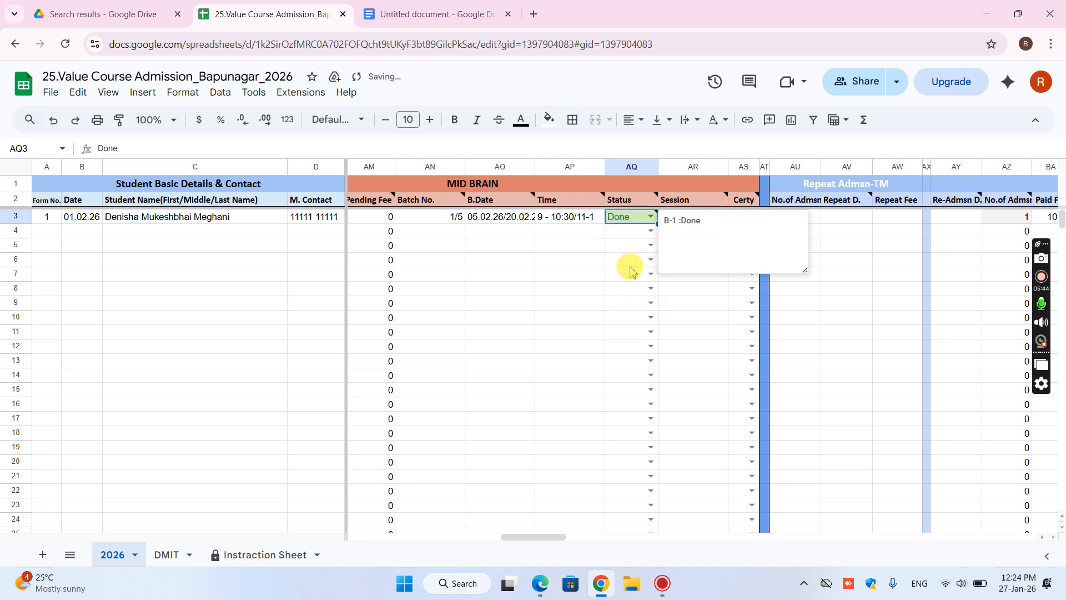
{"action": "left_click", "coordinate": [691, 305]}
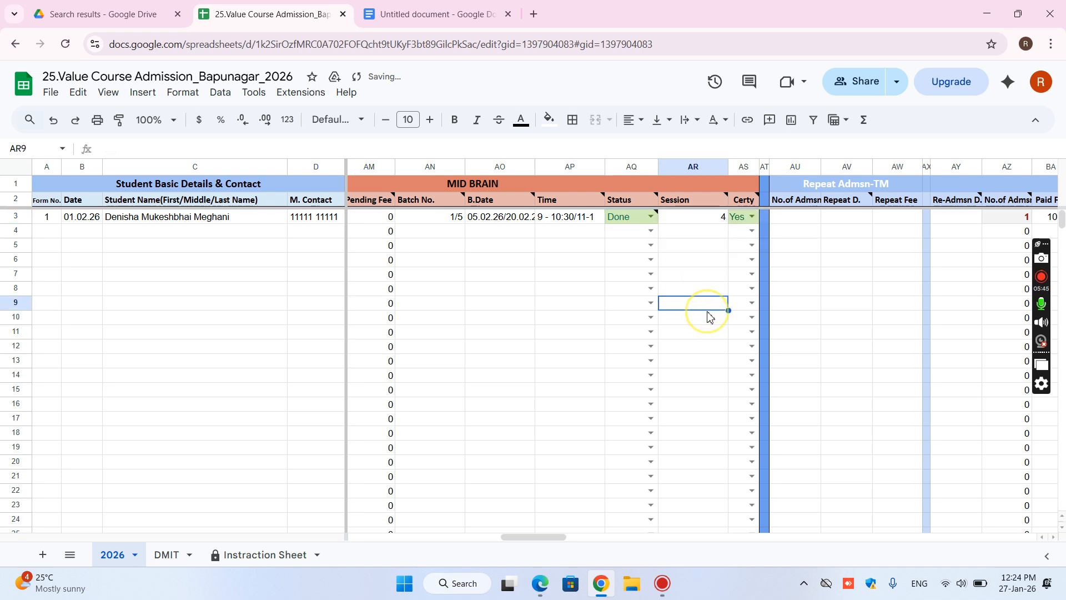
- Change the MID BRAIN Session value in row 3 to 4/5
{"action": "left_click", "coordinate": [715, 220]}
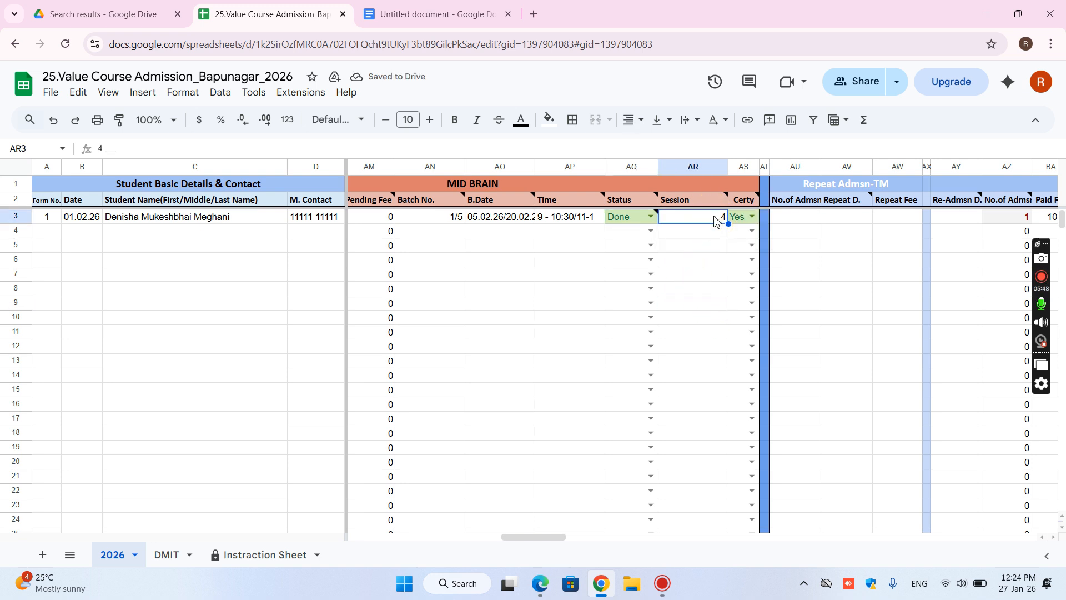
{"action": "double_click", "coordinate": [715, 219]}
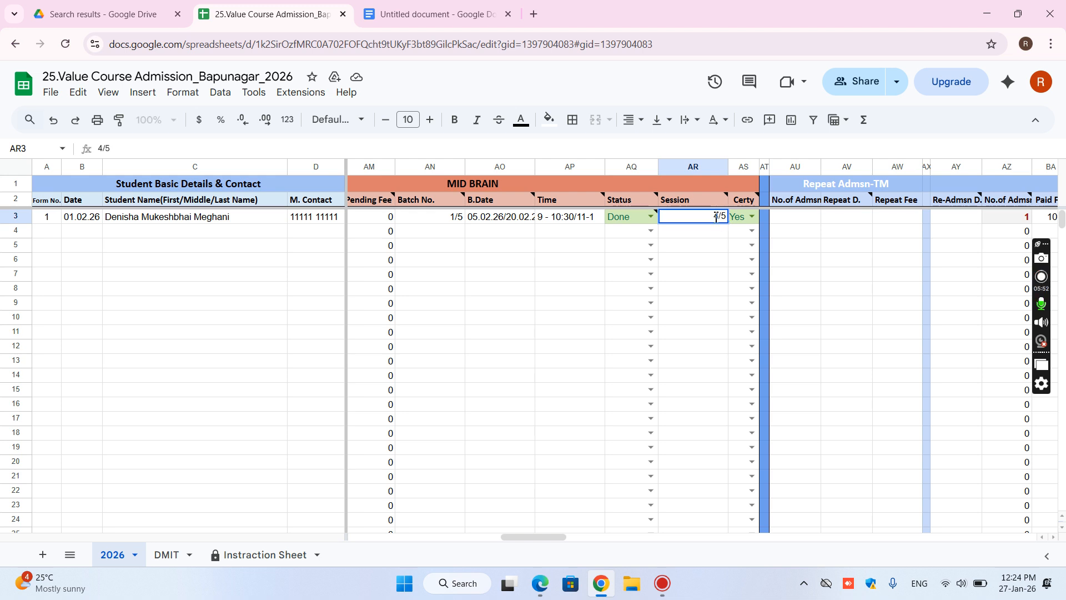
{"action": "key", "text": "Return"}
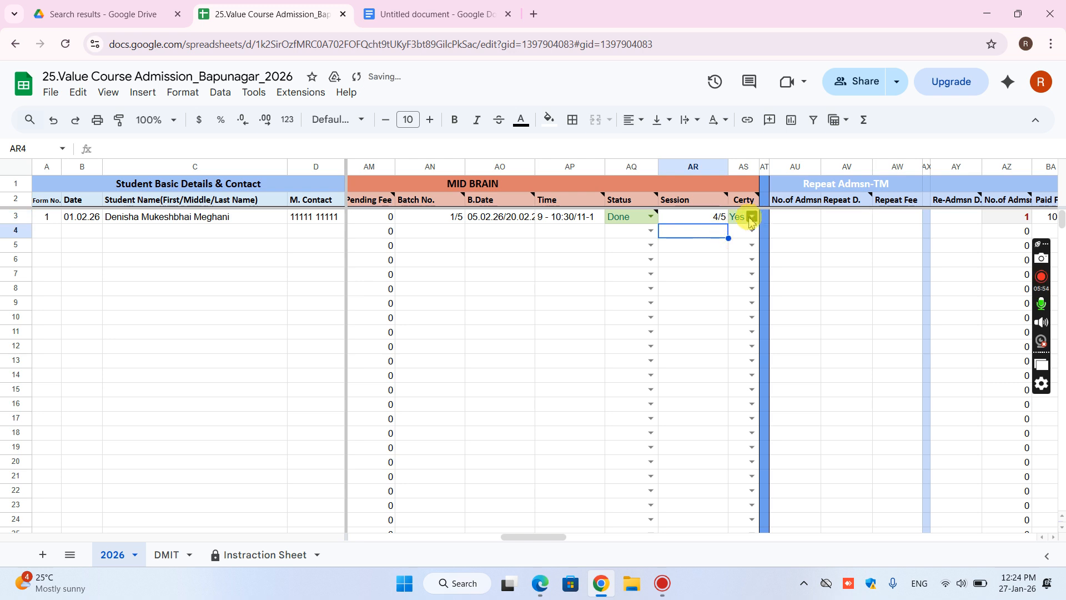
- Add the note "B-1: Yes" to the MID BRAIN Certy cell in row 3
{"action": "left_click", "coordinate": [745, 221]}
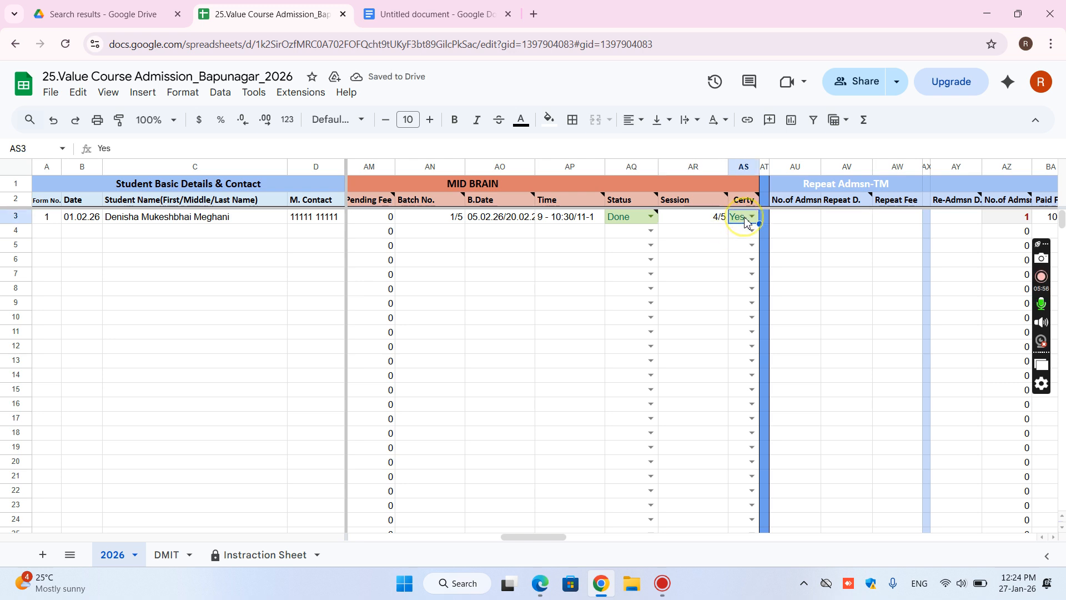
{"action": "right_click", "coordinate": [745, 221]}
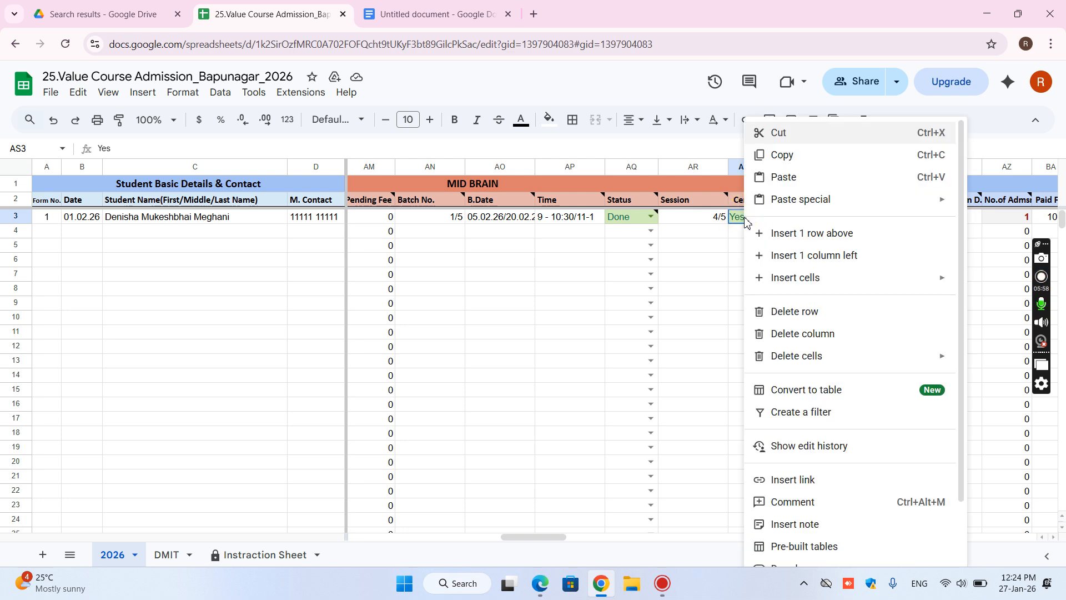
{"action": "left_click", "coordinate": [818, 523]}
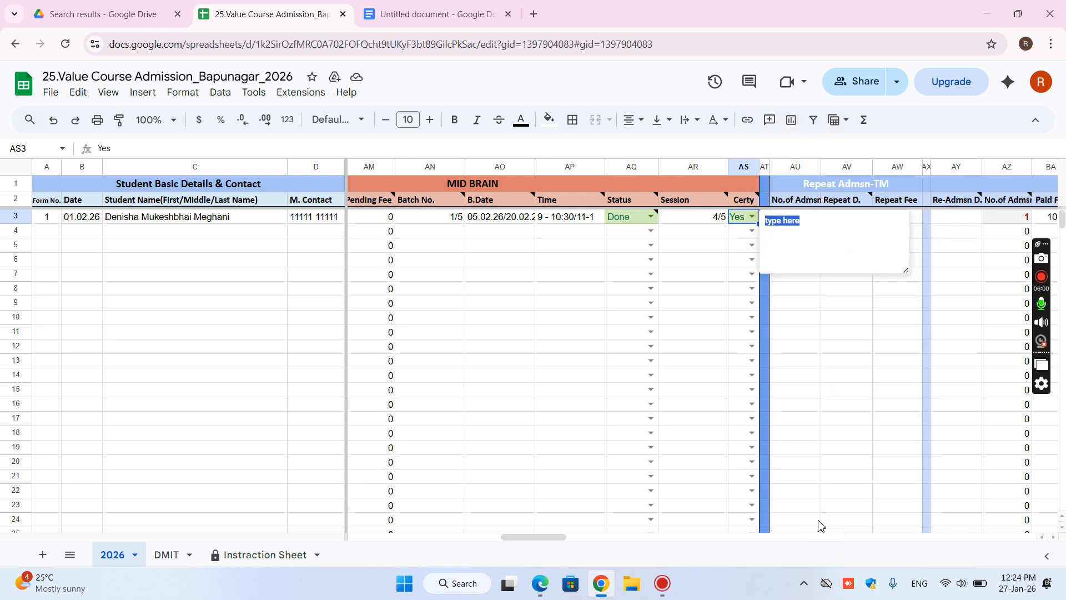
{"action": "type", "text": "B-1: Yes"}
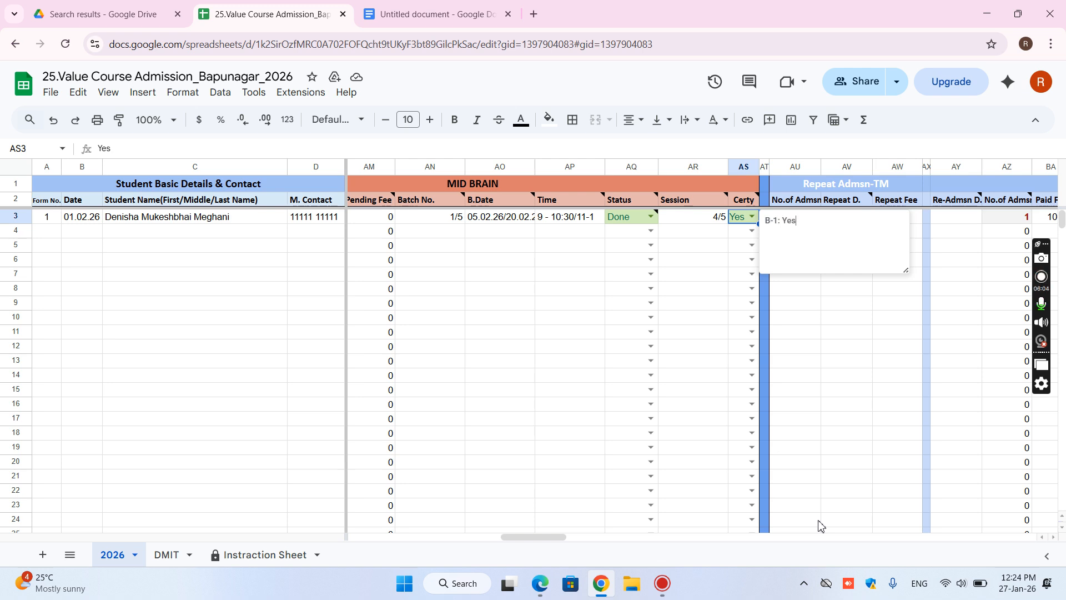
{"action": "left_click", "coordinate": [705, 245]}
- Set the MID BRAIN Certy in row 3 to No for the repeat batch and check its note
{"action": "left_click", "coordinate": [748, 217]}
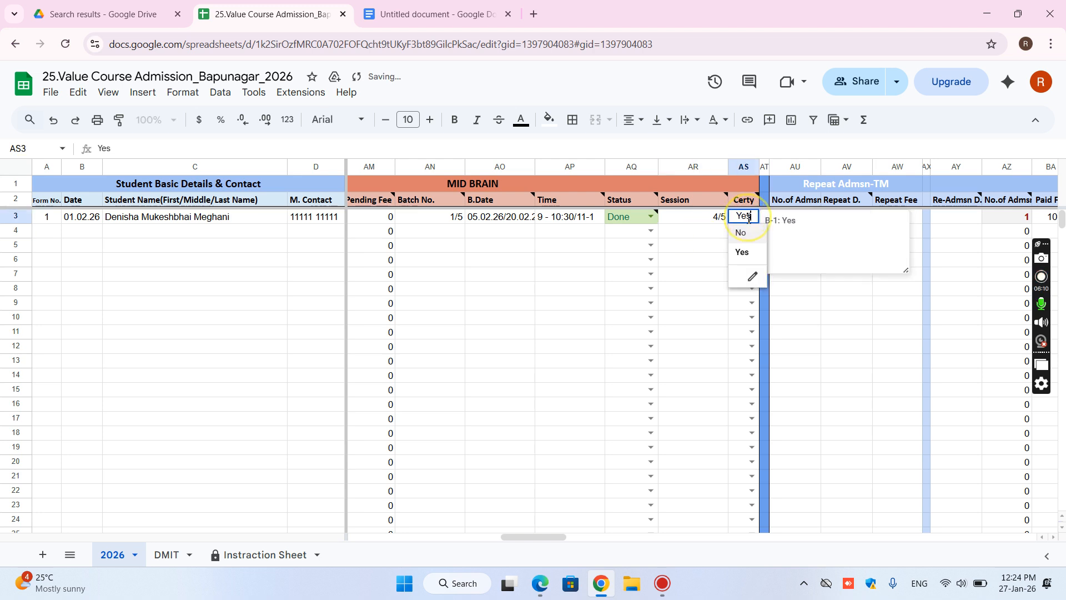
{"action": "left_click", "coordinate": [736, 254]}
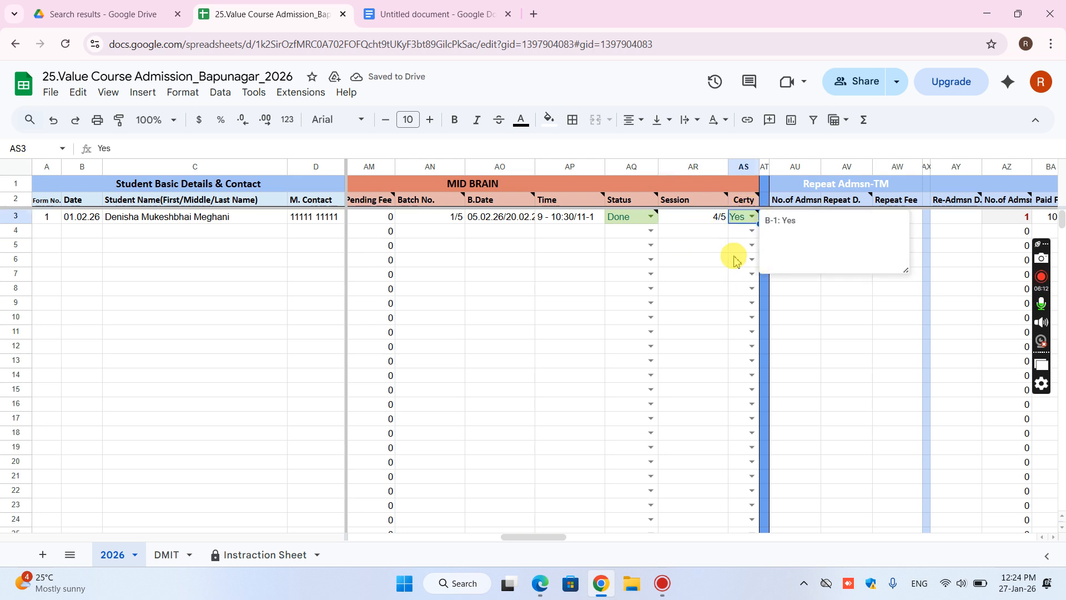
{"action": "left_click", "coordinate": [752, 217]}
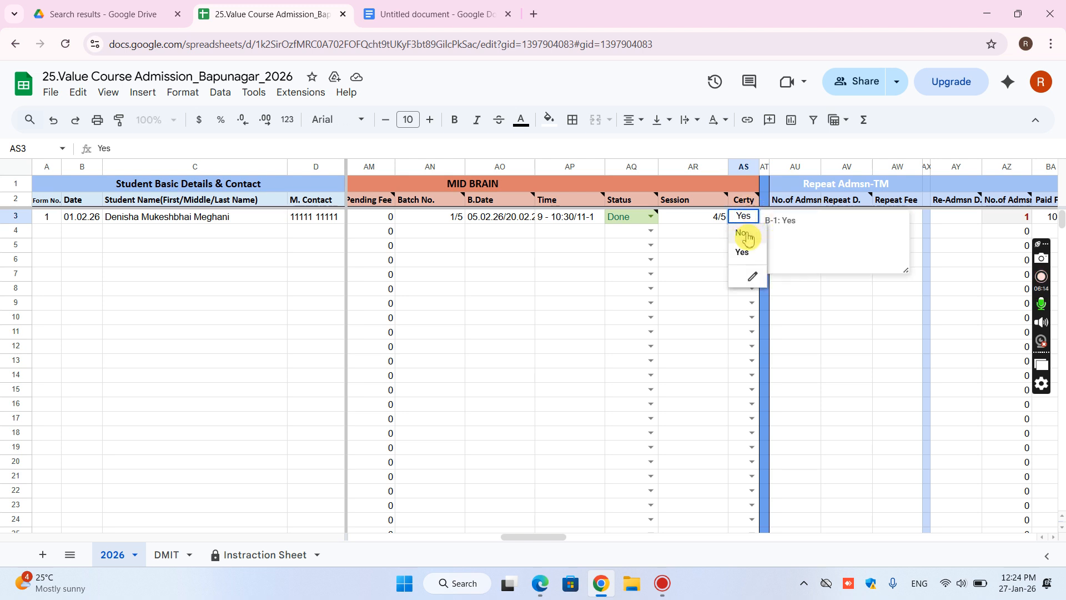
{"action": "left_click", "coordinate": [744, 234]}
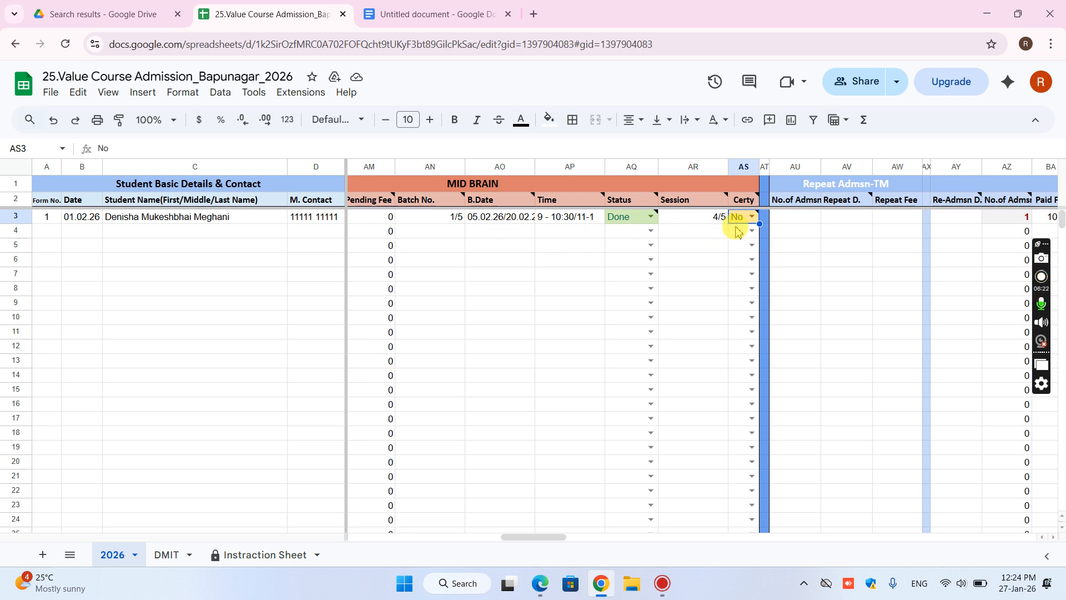
{"action": "mouse_move", "coordinate": [755, 221]}
{"action": "left_click", "coordinate": [819, 222]}
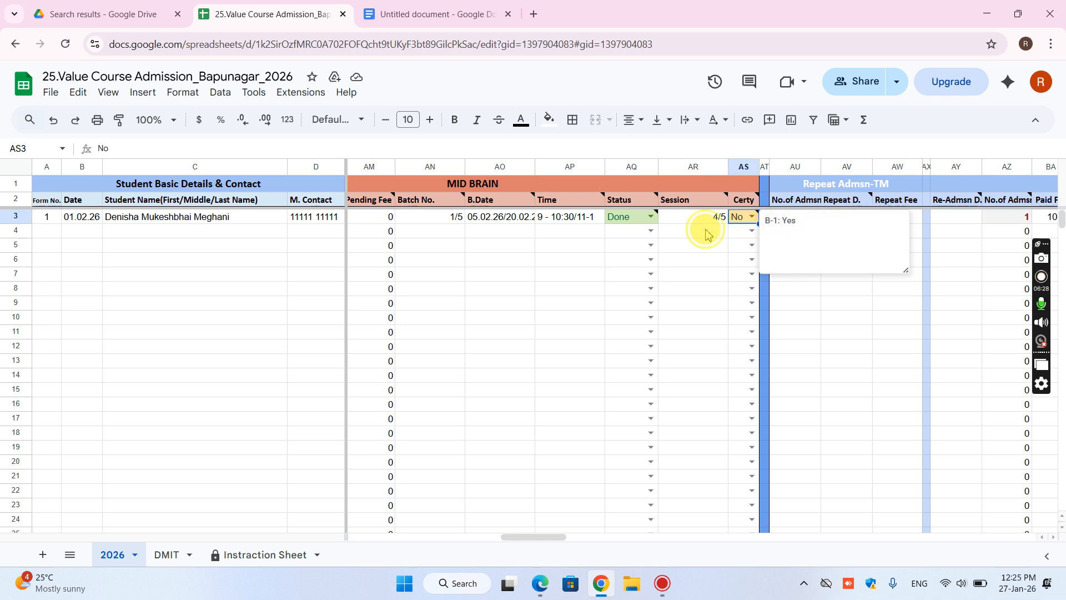
{"action": "left_click", "coordinate": [672, 232]}
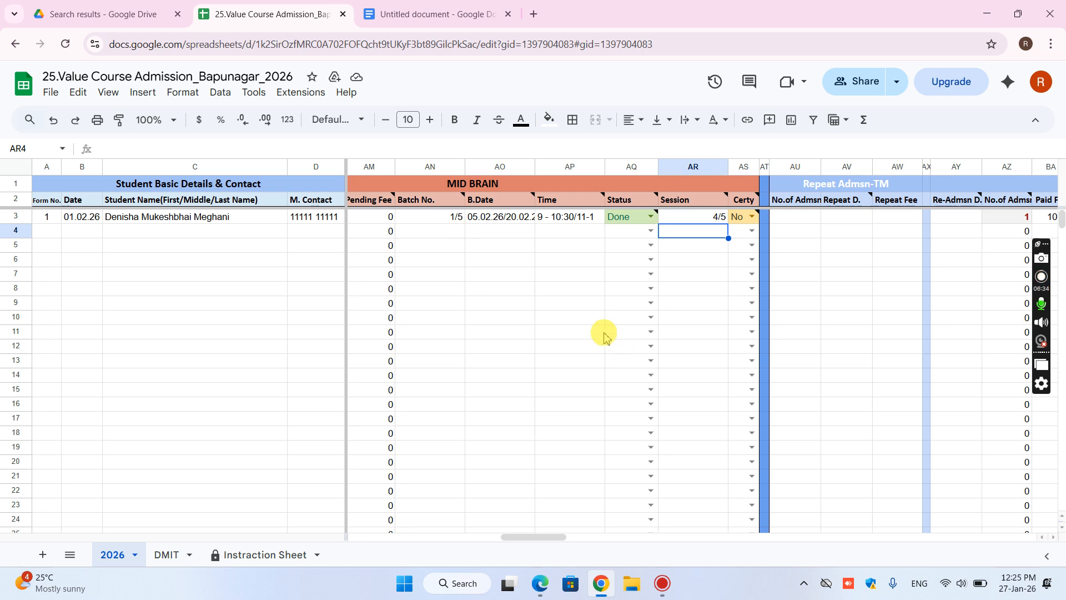
- Enter "MB-student is out of city for a week so will join from 2nd session-SA" as the Follow up1 remark in row 3
{"action": "left_click_drag", "start_coordinate": [531, 535], "coordinate": [482, 530]}
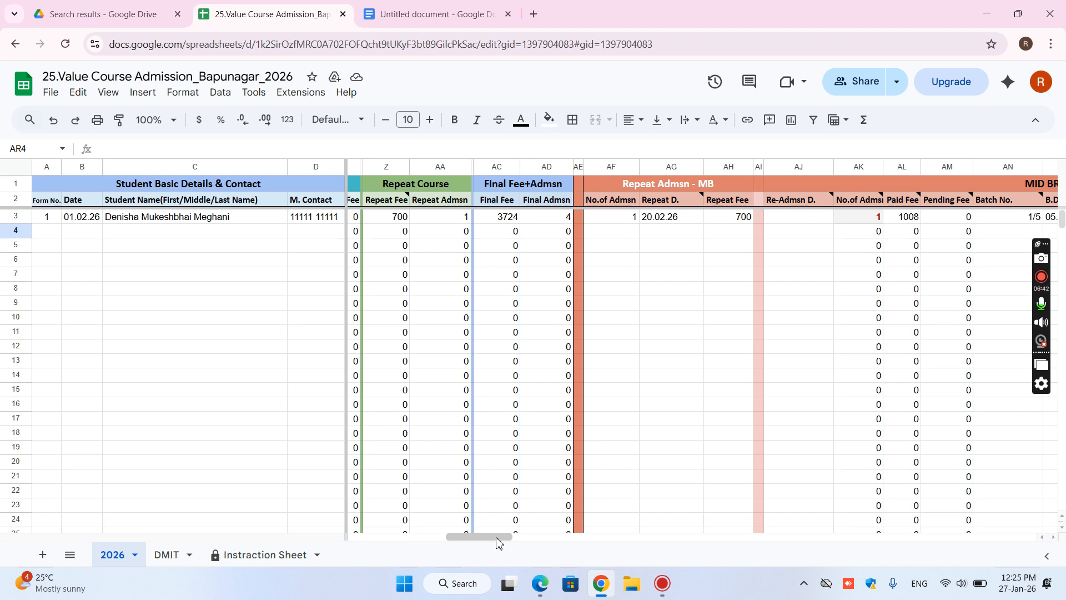
{"action": "left_click_drag", "start_coordinate": [495, 537], "coordinate": [979, 493]}
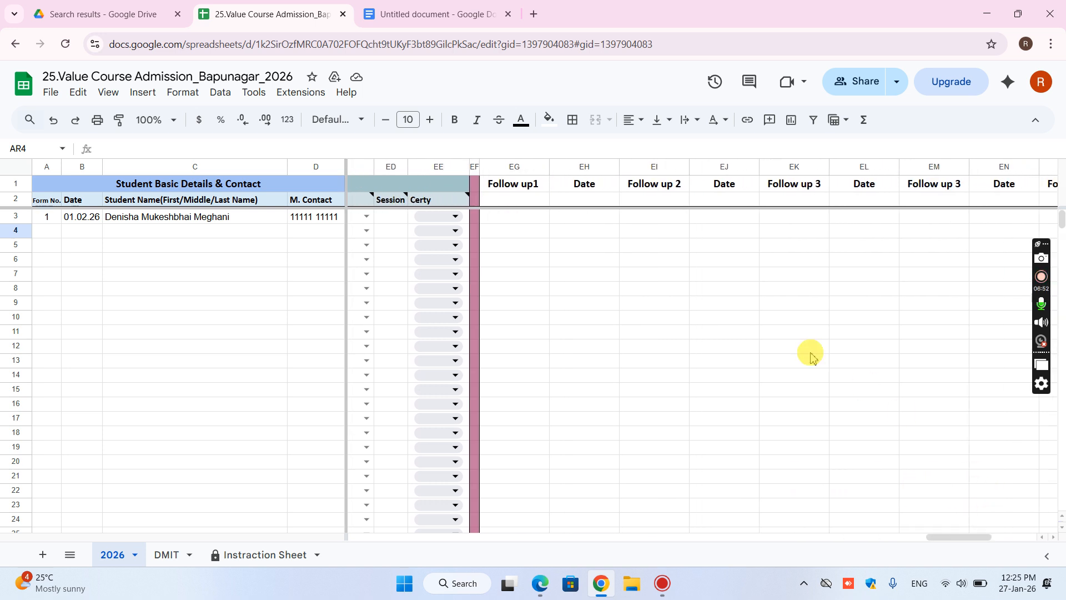
{"action": "left_click", "coordinate": [522, 224]}
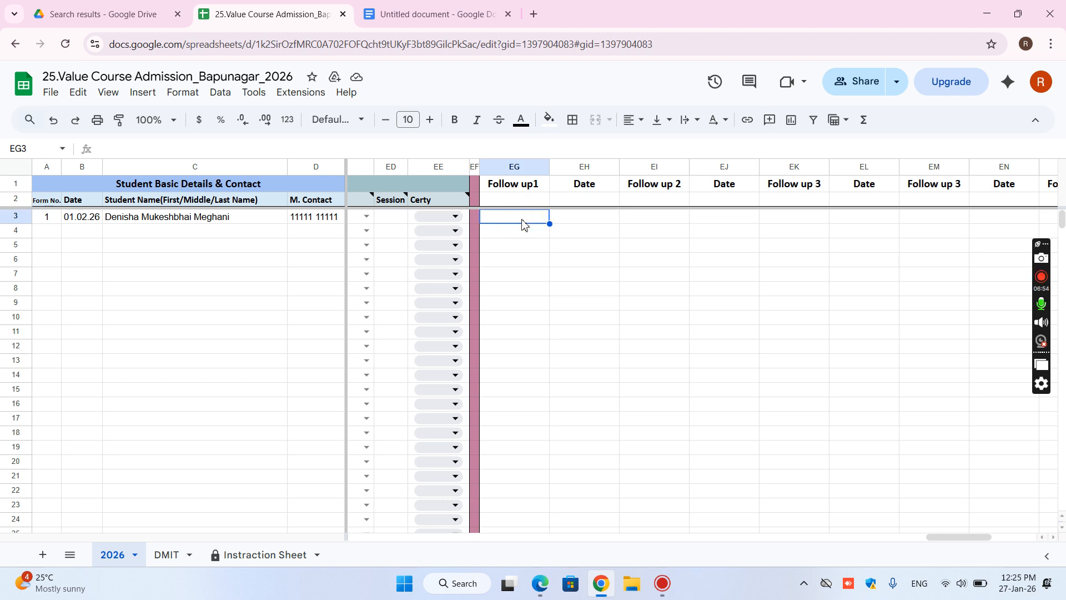
{"action": "left_click", "coordinate": [522, 219]}
{"action": "type", "text": "MB-"}
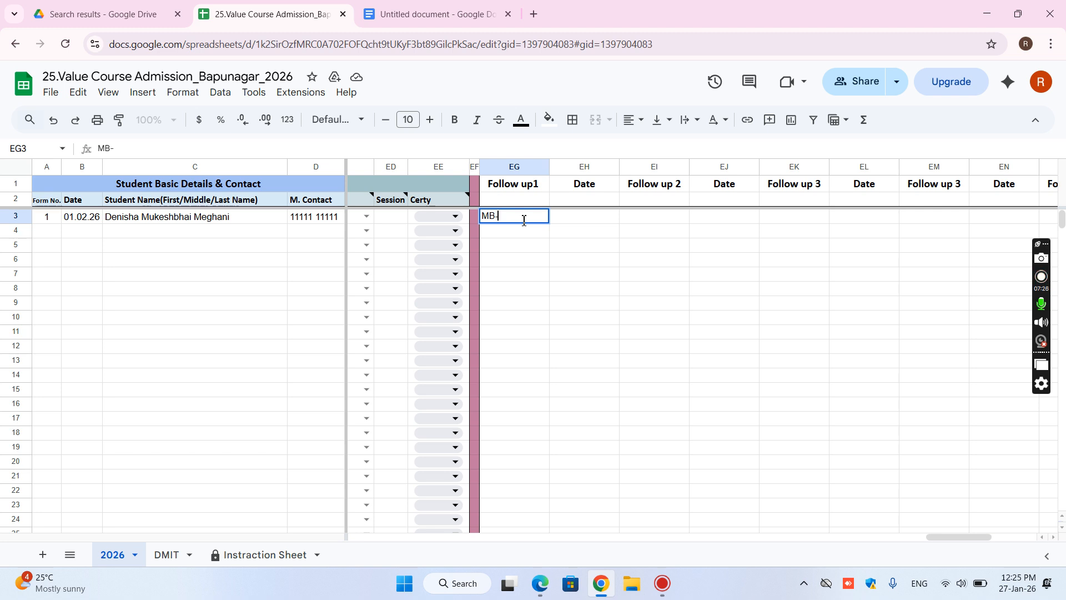
{"action": "type", "text": "student is out of city for a week so "}
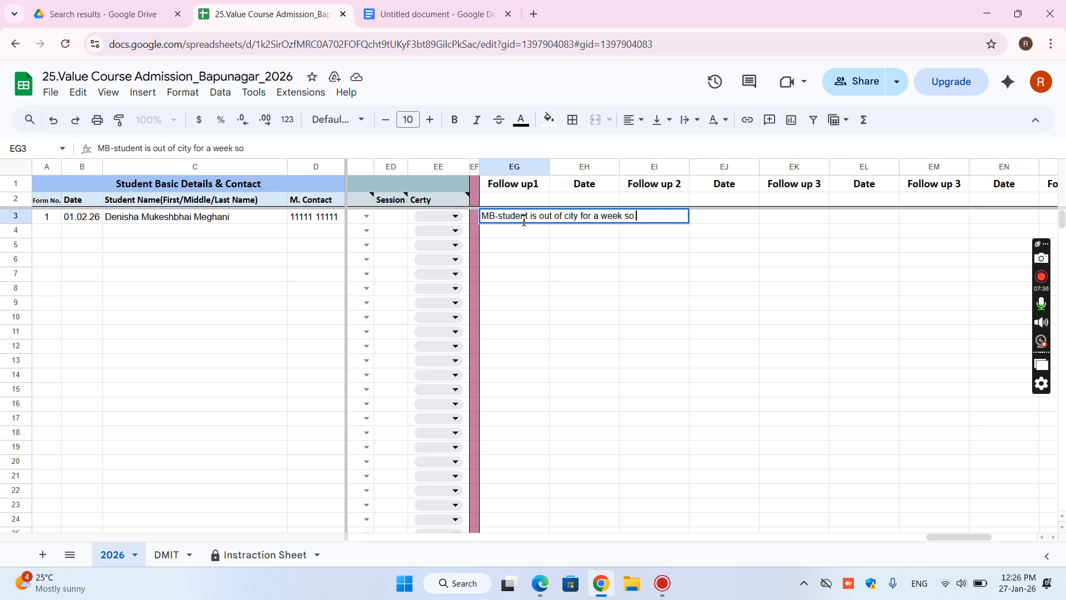
{"action": "type", "text": "will join fro"}
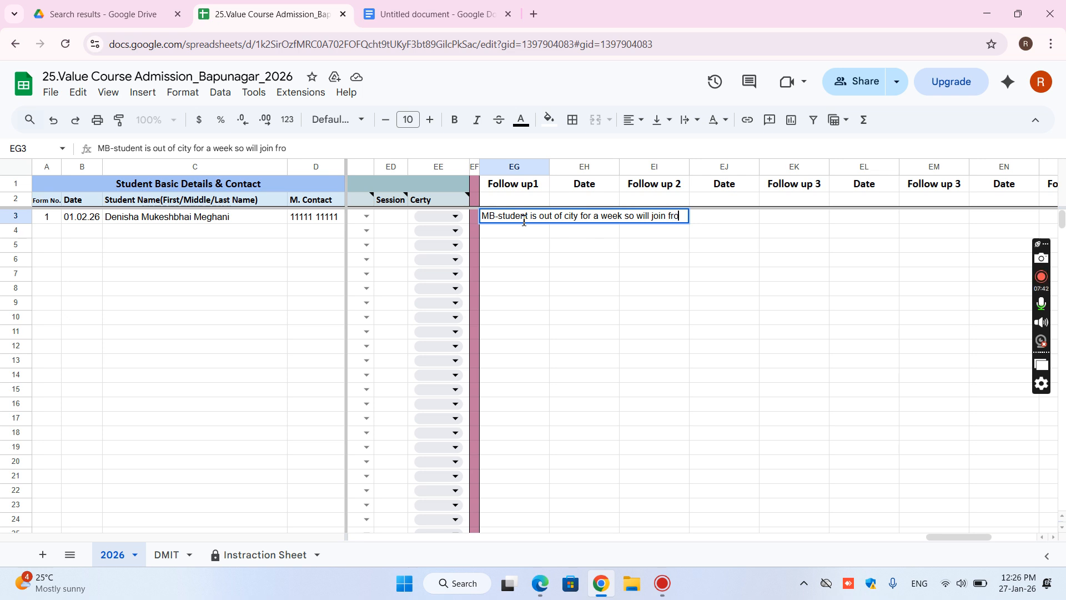
{"action": "type", "text": "m 2nd "}
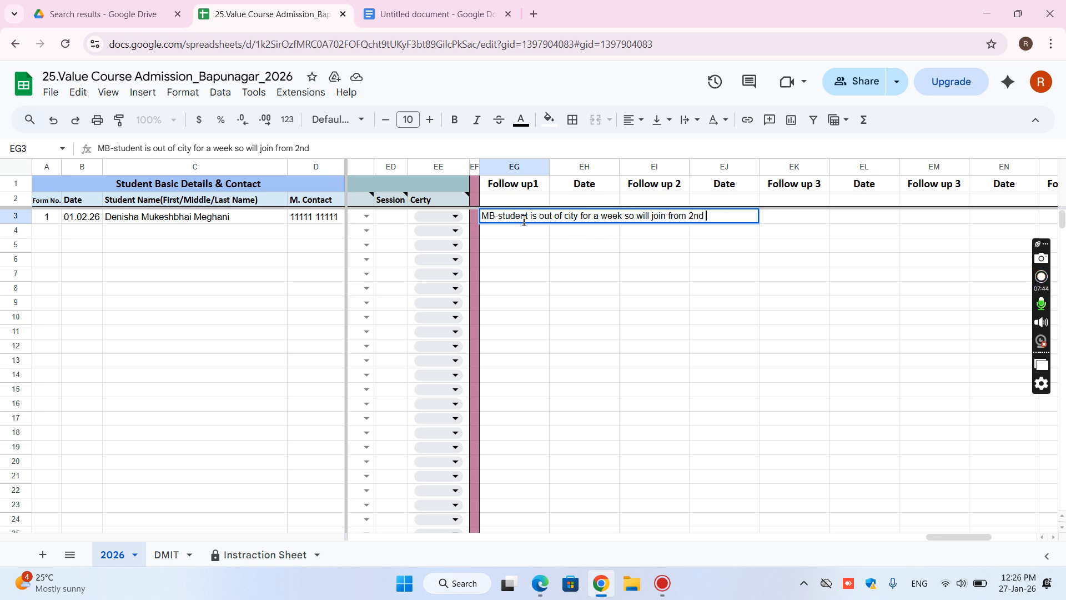
{"action": "type", "text": "session-SA"}
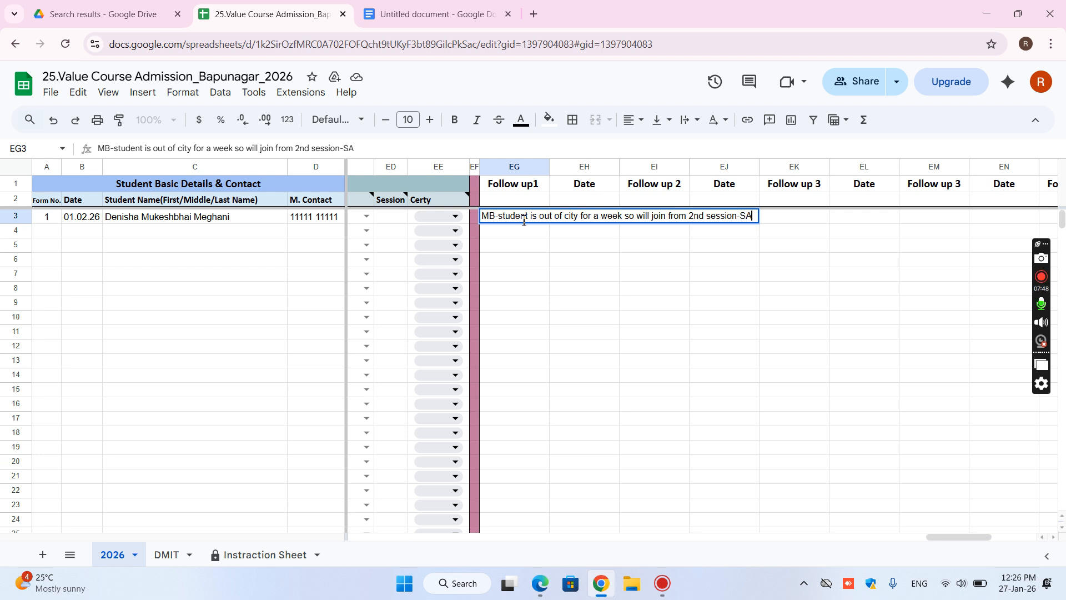
{"action": "key", "text": "Tab"}
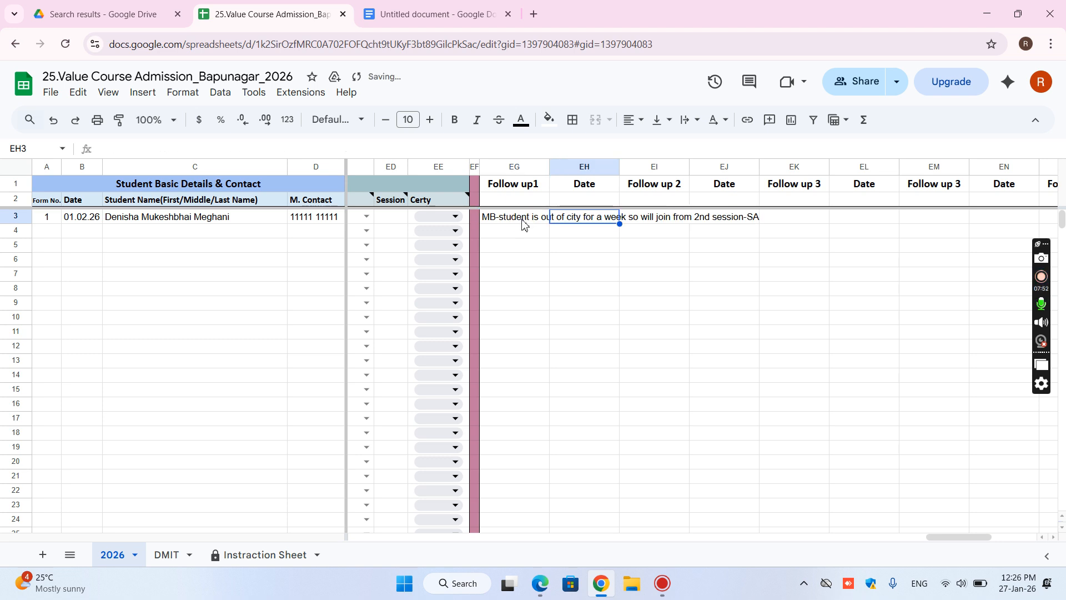
- Enter 27.01.26 as the date beside the Follow up1 remark in row 3
{"action": "type", "text": "27"}
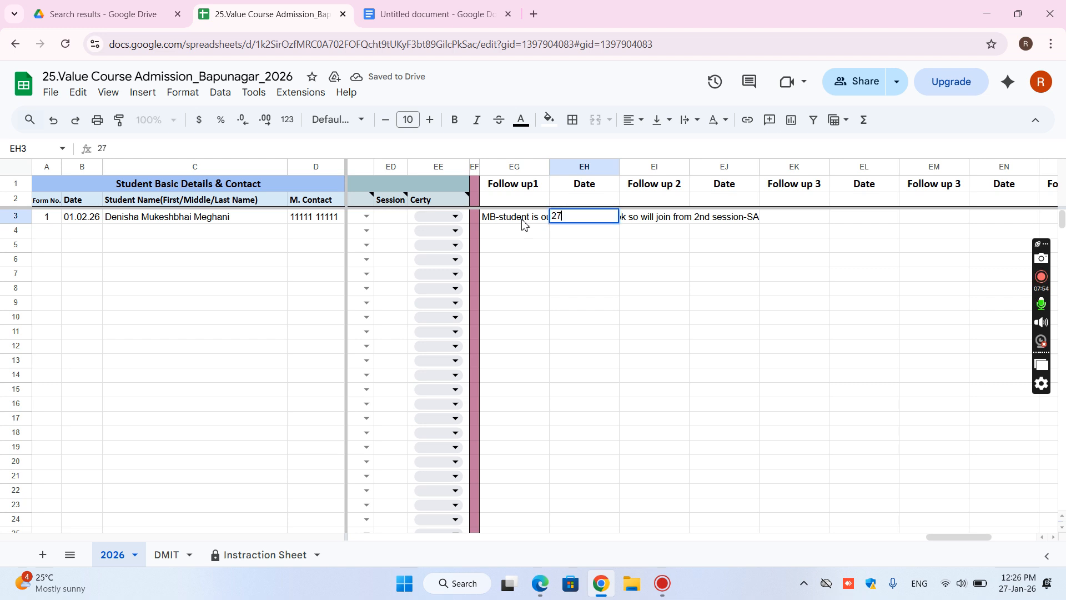
{"action": "type", "text": ".01.26"}
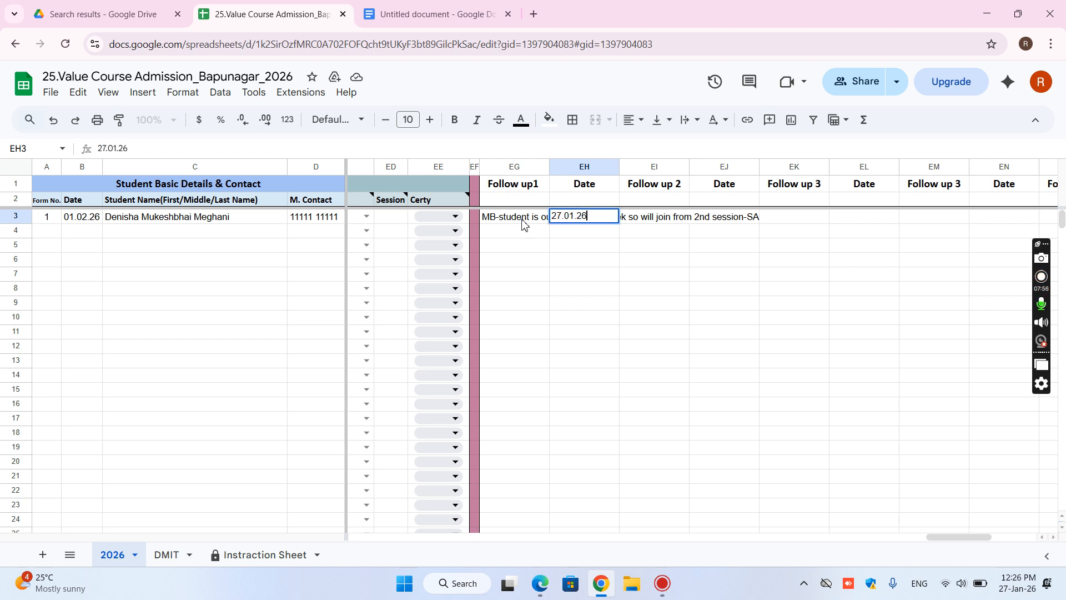
{"action": "key", "text": "Tab"}
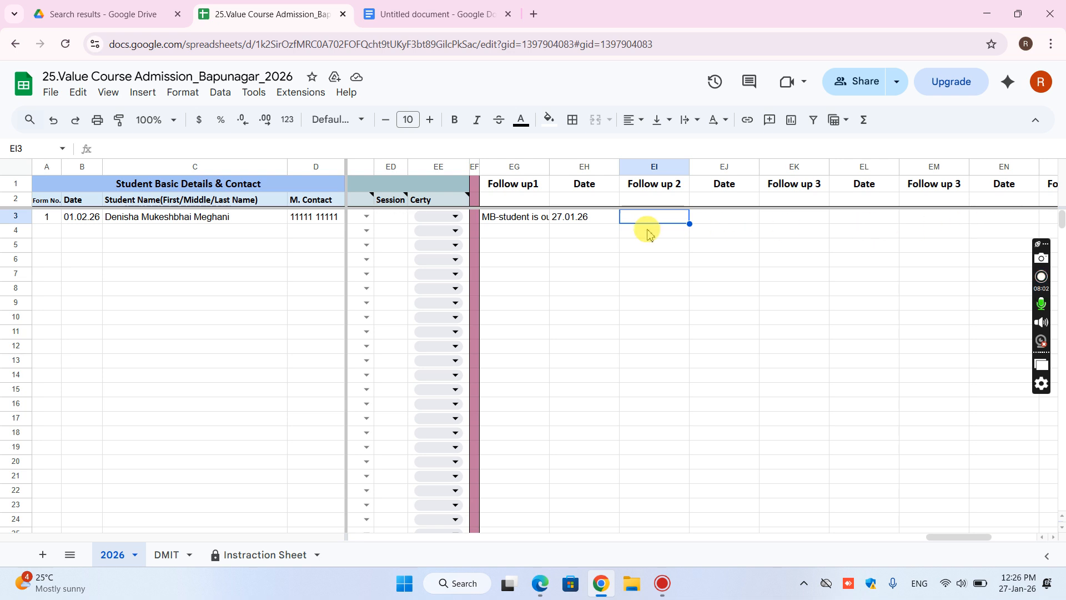
- Clear the Follow up1 remark and its date from row 3
{"action": "left_click", "coordinate": [506, 218]}
{"action": "left_click_drag", "start_coordinate": [565, 219], "coordinate": [571, 220]}
{"action": "key", "text": "Delete"}
{"action": "left_click", "coordinate": [524, 220]}
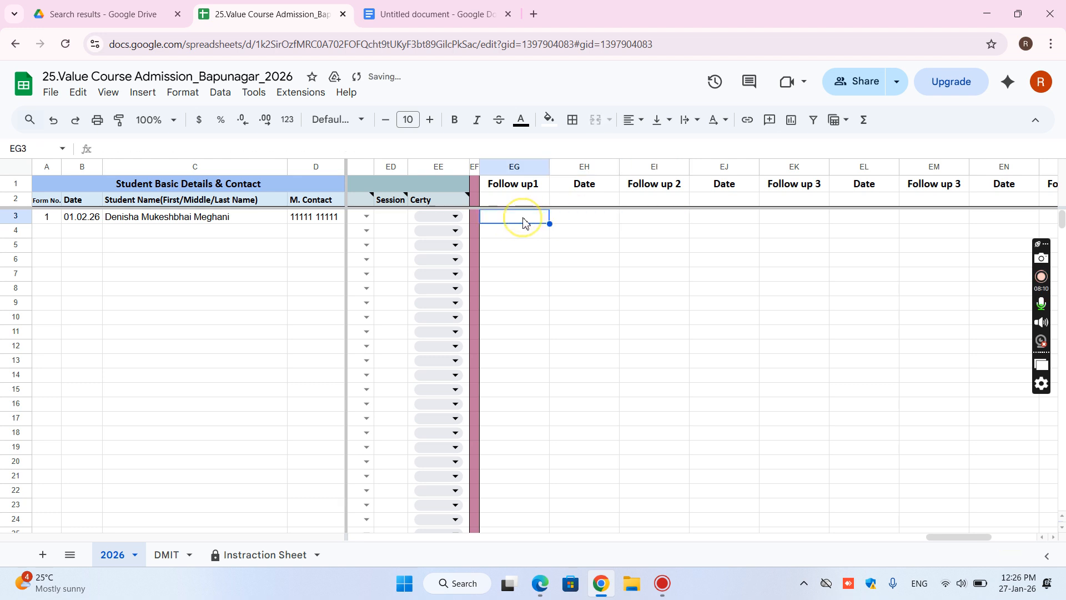